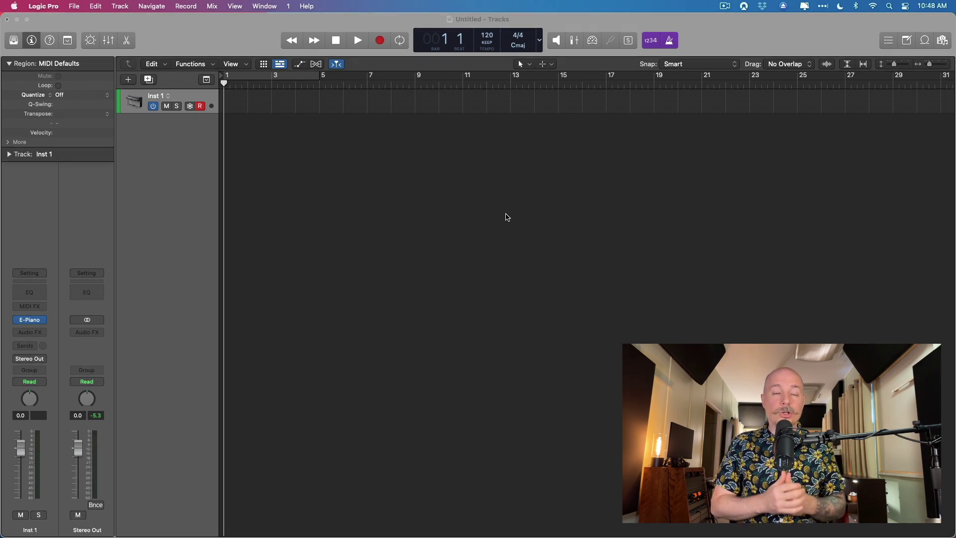
# Change the LCD tempo from 120 to 165 BPM
pyautogui.click(508, 218)
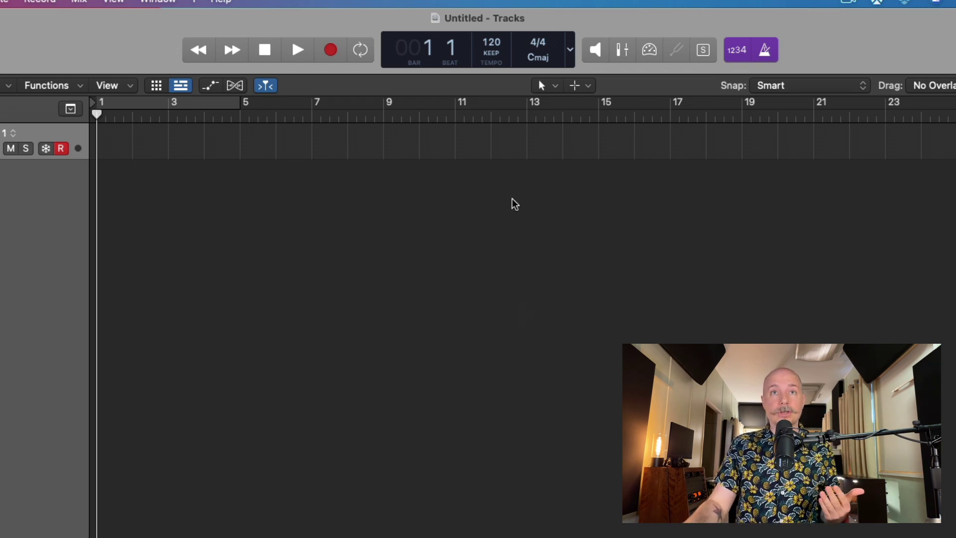
pyautogui.doubleClick(498, 42)
pyautogui.write('90')
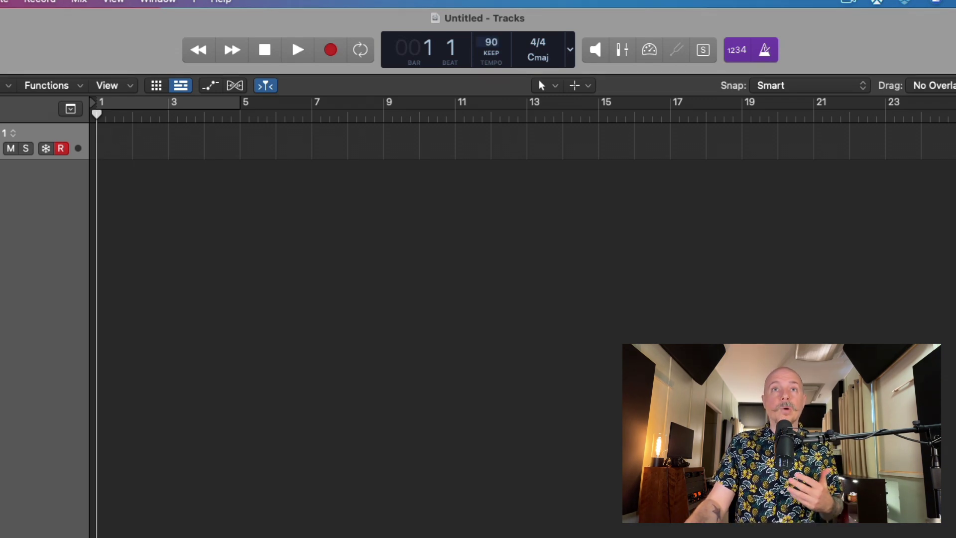
pyautogui.write('74')
pyautogui.moveTo(498, 42); pyautogui.dragTo(498, 20)
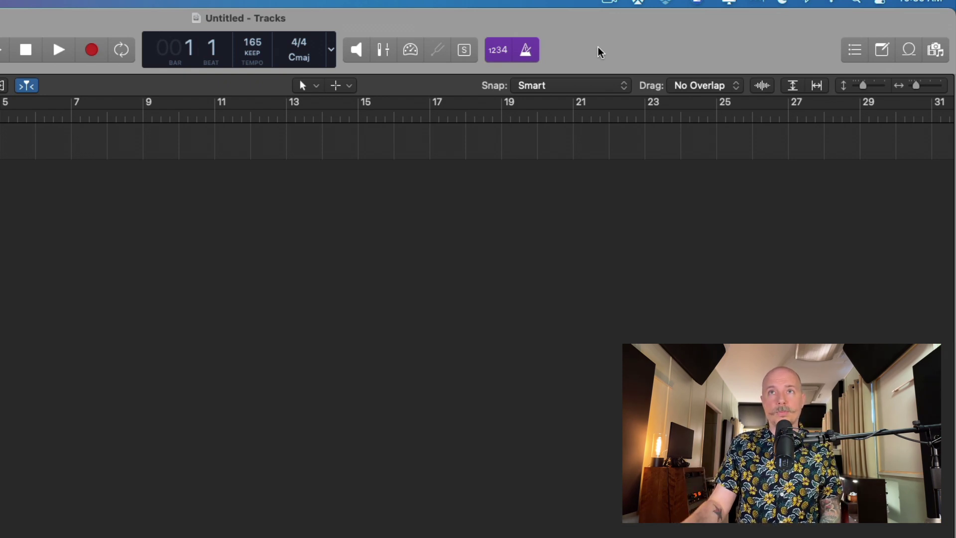
# Switch the control bar display to the Custom LCD layout with tempo shown, then close the customization panel
pyautogui.rightClick(601, 52)
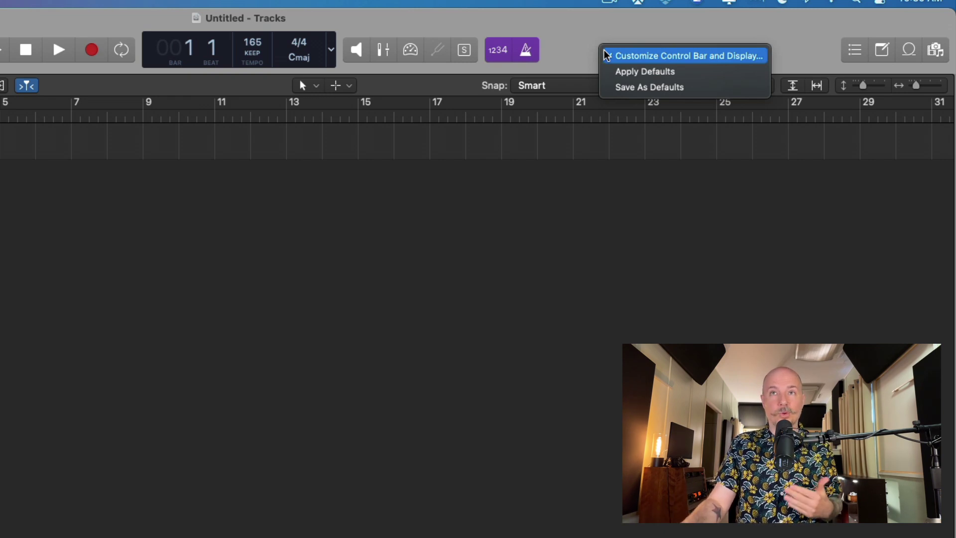
pyautogui.click(605, 55)
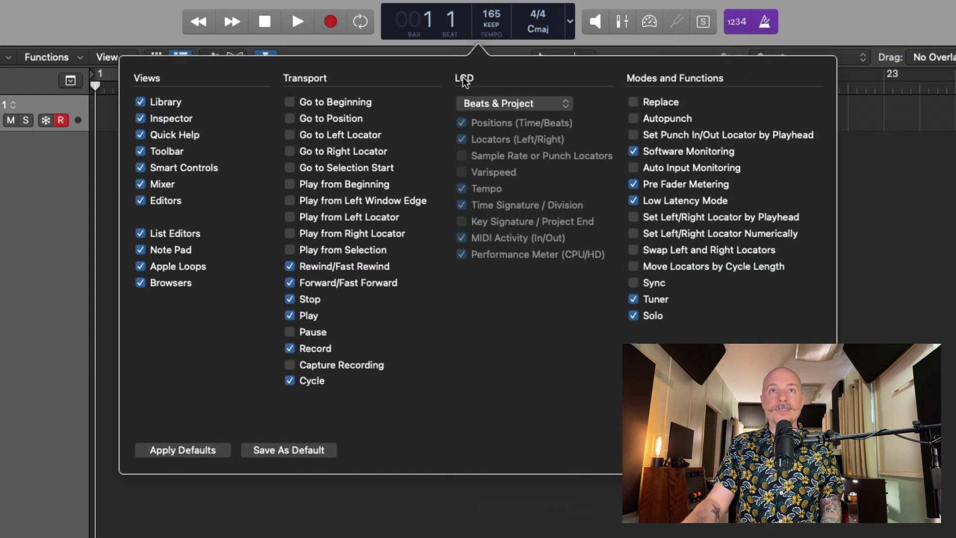
pyautogui.click(500, 105)
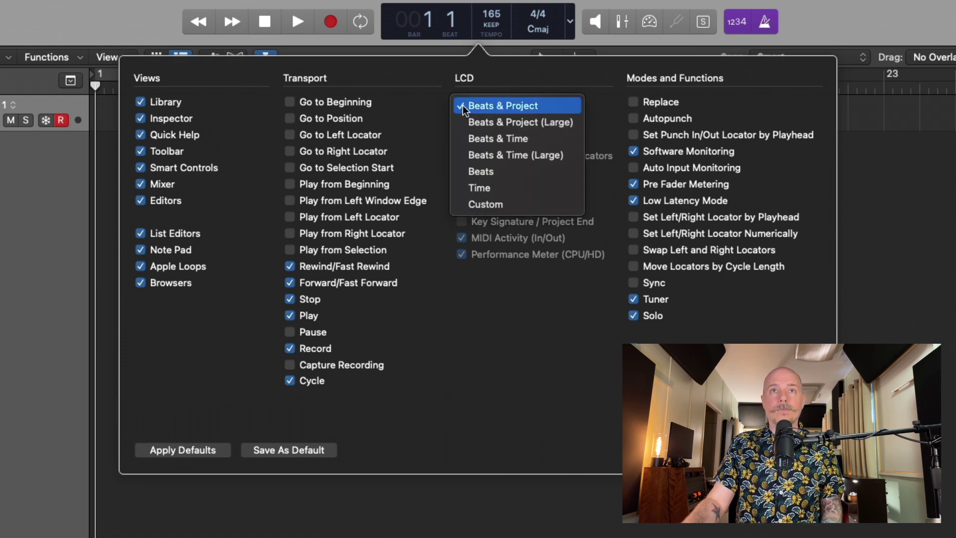
pyautogui.click(476, 122)
pyautogui.click(475, 106)
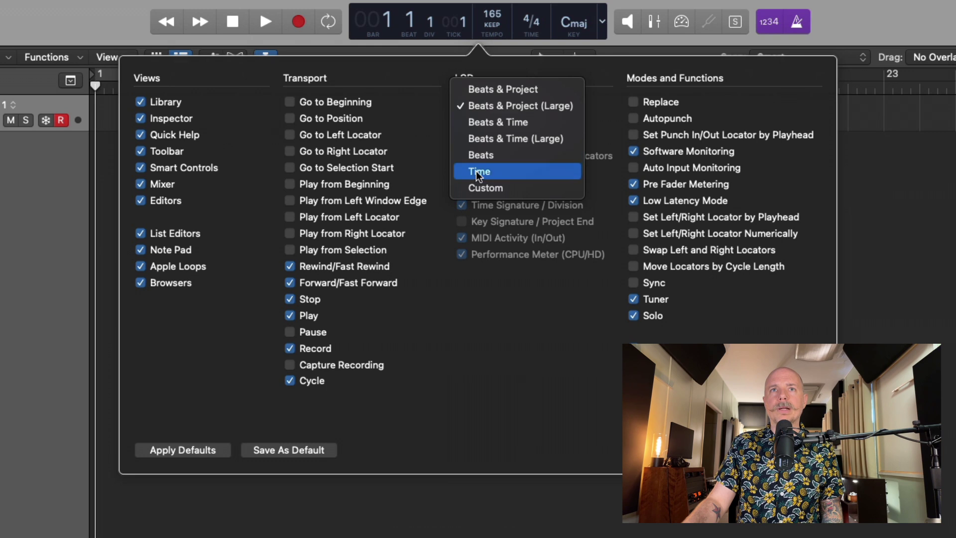
pyautogui.click(477, 188)
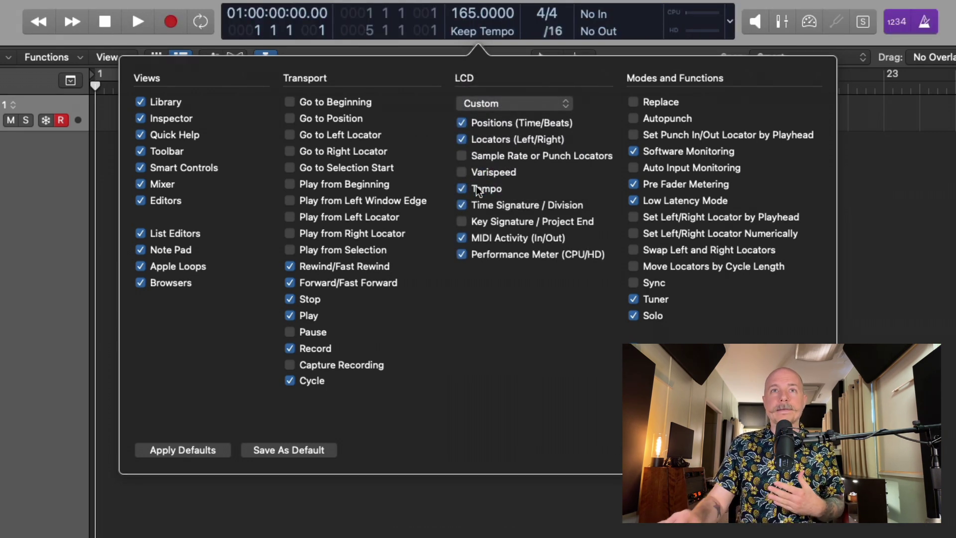
pyautogui.click(476, 189)
pyautogui.click(462, 188)
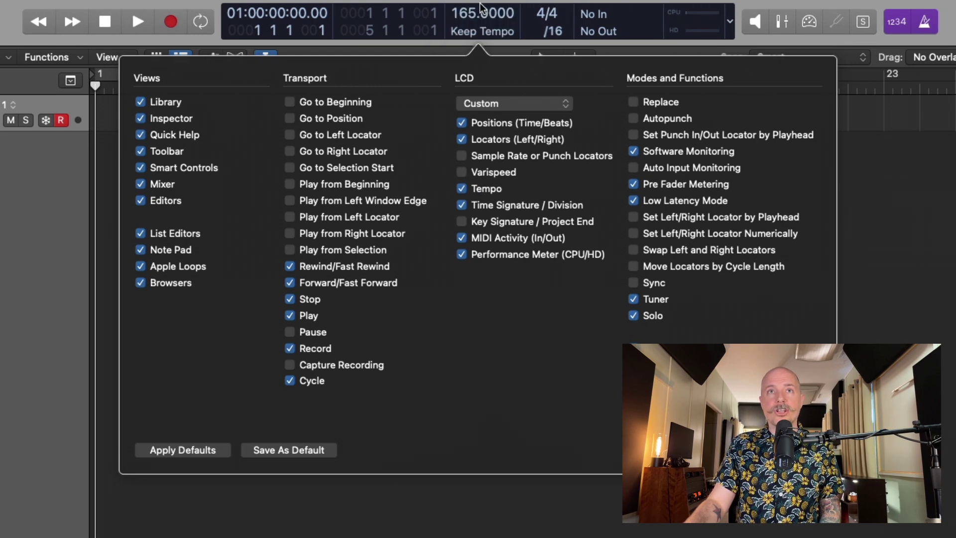
pyautogui.press('Escape')
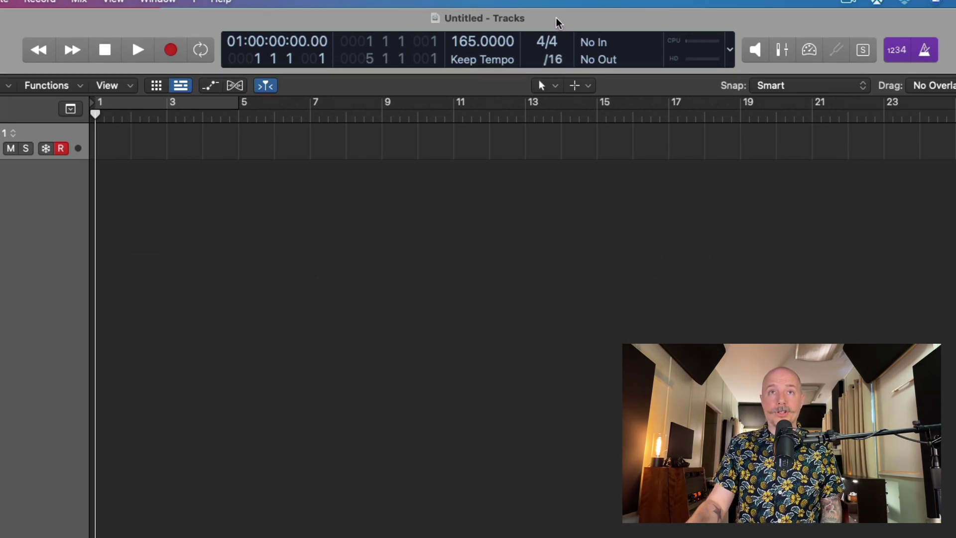
# Reset the tempo to 120 BPM and switch off both Count-In and the metronome click
pyautogui.moveTo(504, 40); pyautogui.dragTo(507, 46)
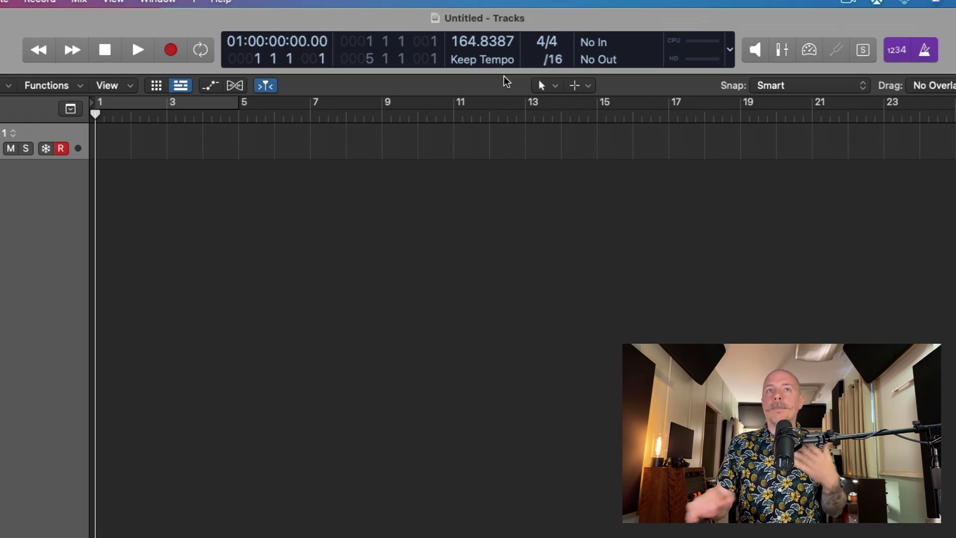
pyautogui.doubleClick(474, 42)
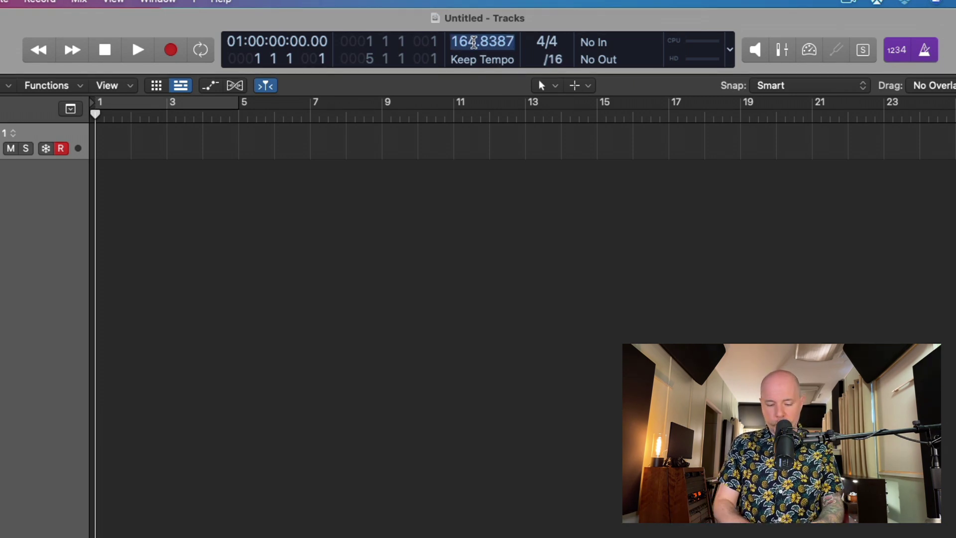
pyautogui.write('120')
pyautogui.press('Return')
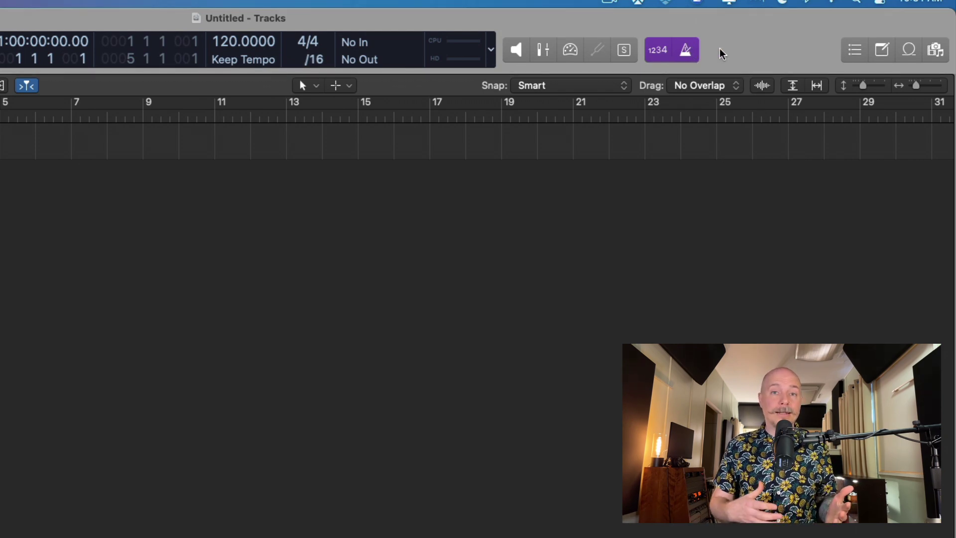
pyautogui.click(670, 52)
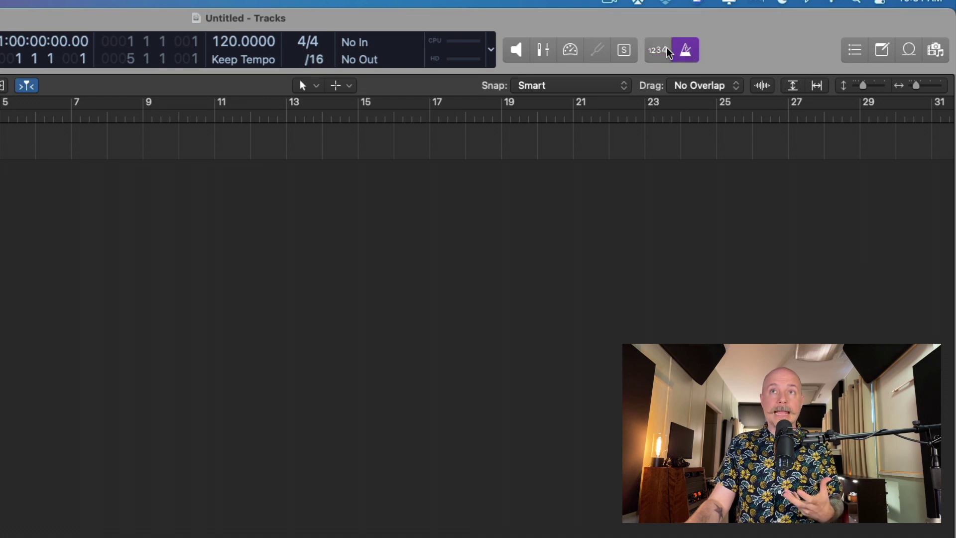
pyautogui.click(684, 49)
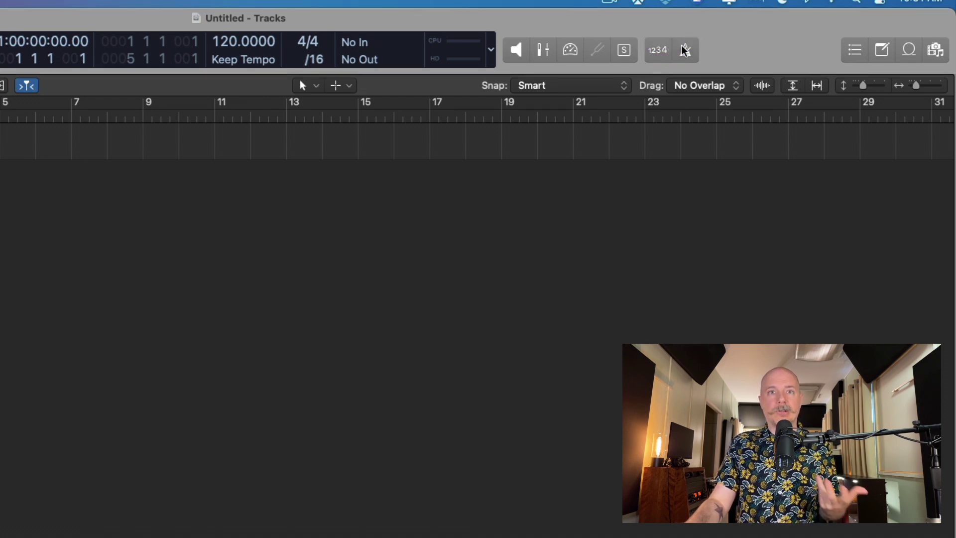
pyautogui.rightClick(712, 48)
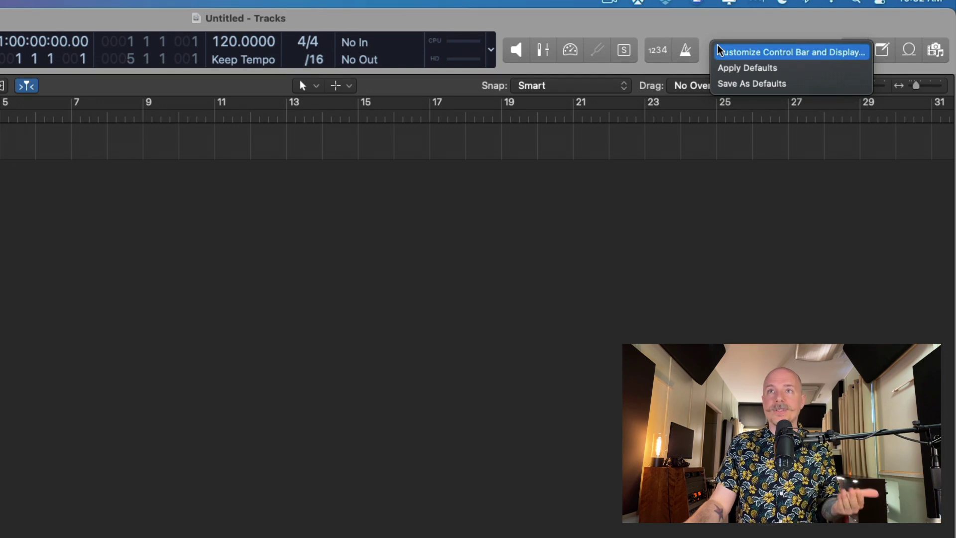
pyautogui.click(719, 49)
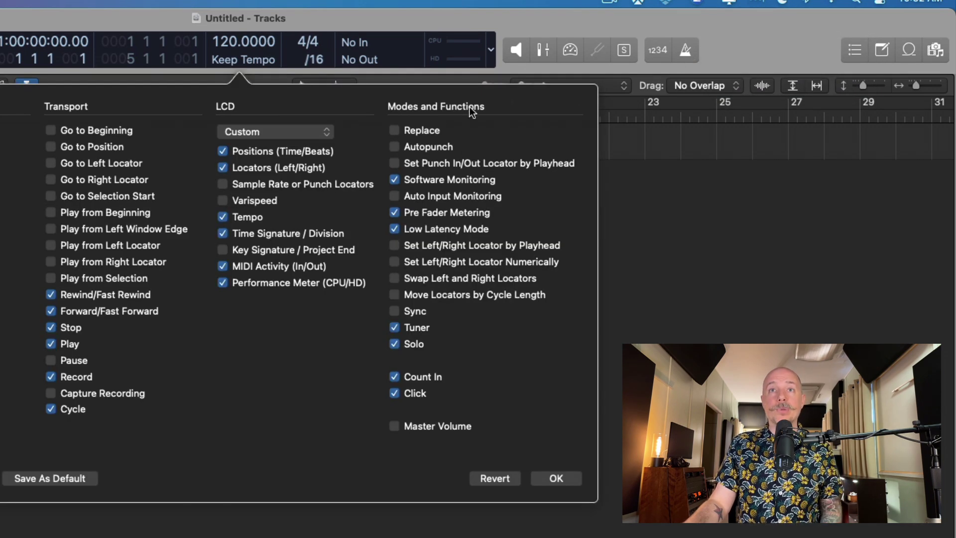
pyautogui.click(423, 381)
pyautogui.click(422, 381)
pyautogui.click(416, 396)
pyautogui.click(416, 396)
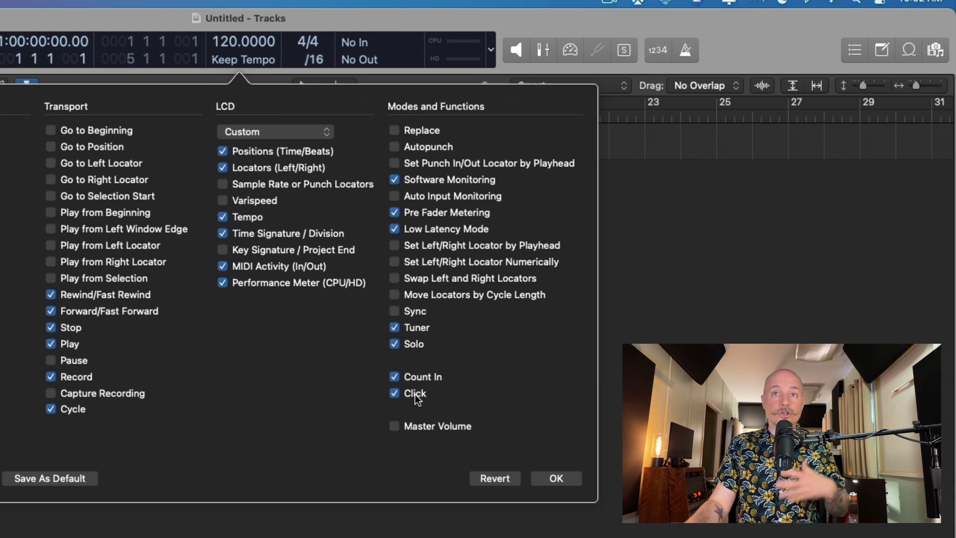
pyautogui.click(666, 264)
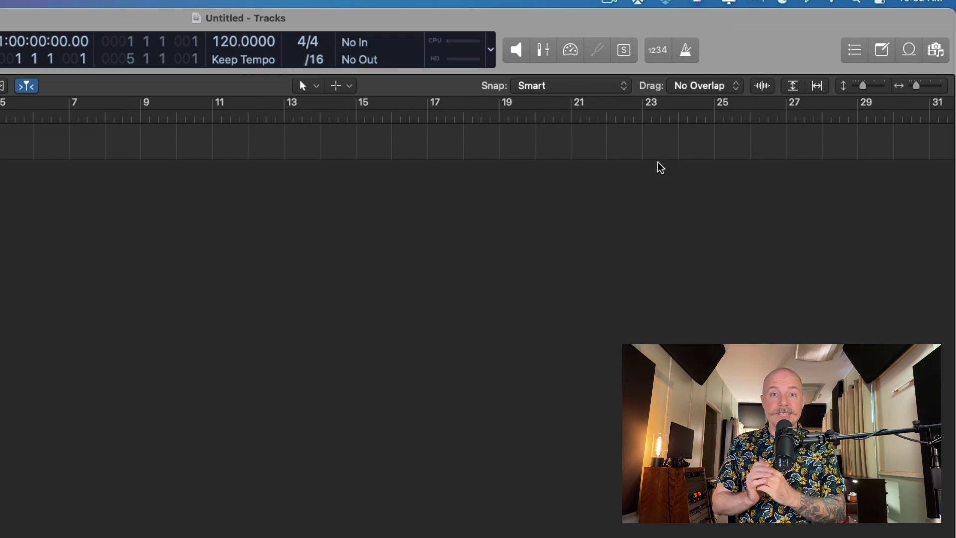
# Turn Count-In on and enable the metronome click with K
pyautogui.click(659, 50)
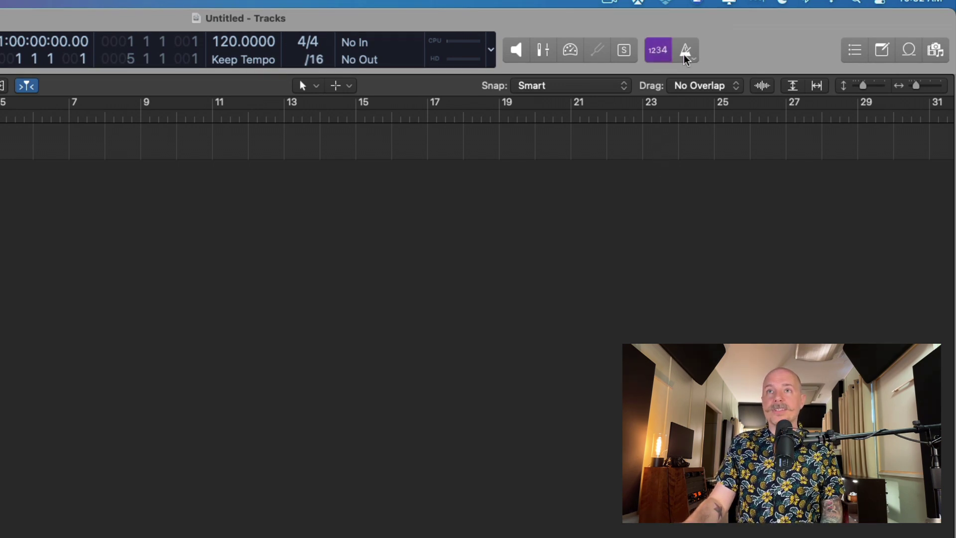
pyautogui.rightClick(687, 58)
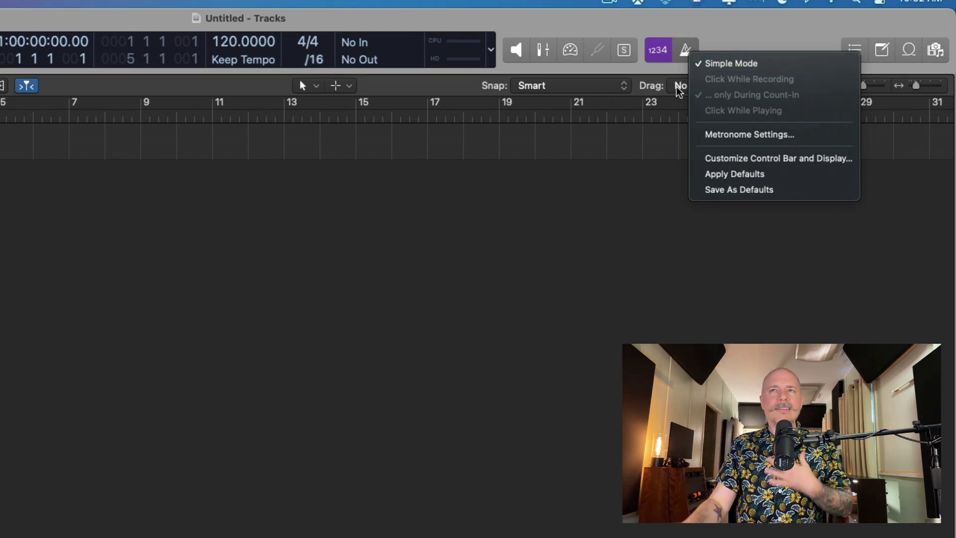
pyautogui.click(655, 133)
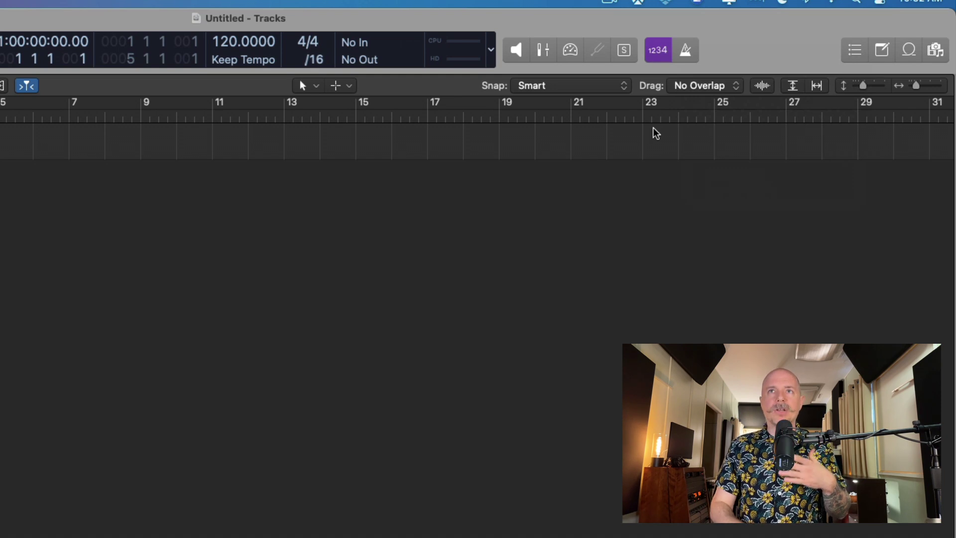
pyautogui.press('k')
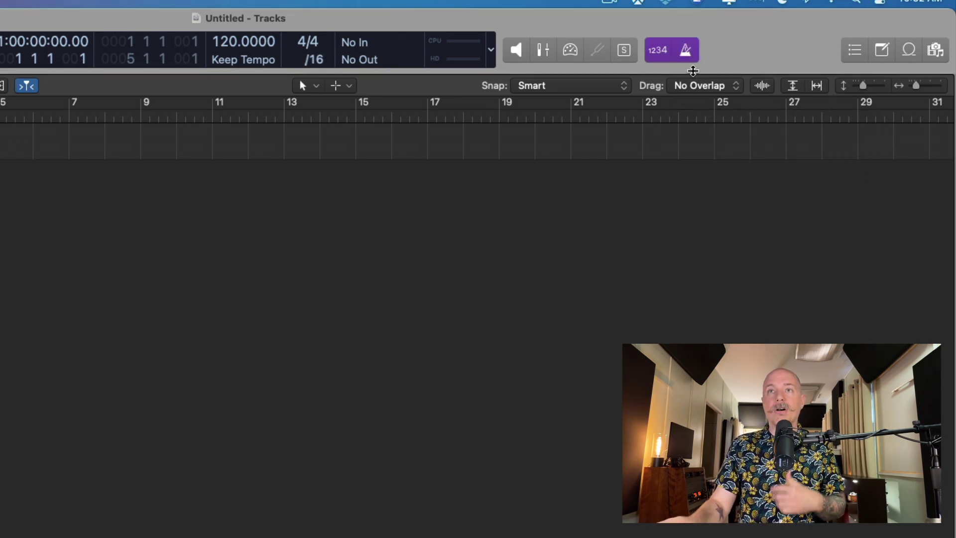
pyautogui.click(686, 51)
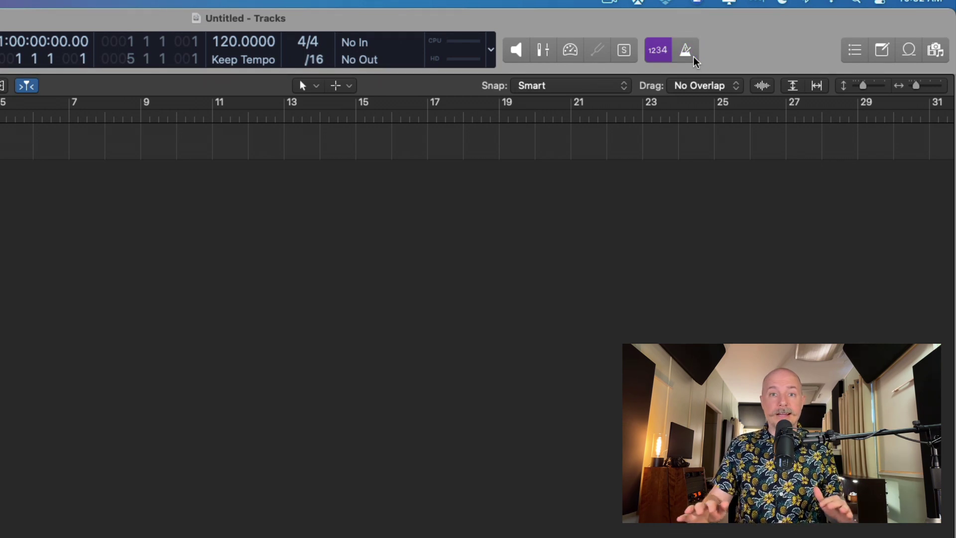
pyautogui.click(694, 59)
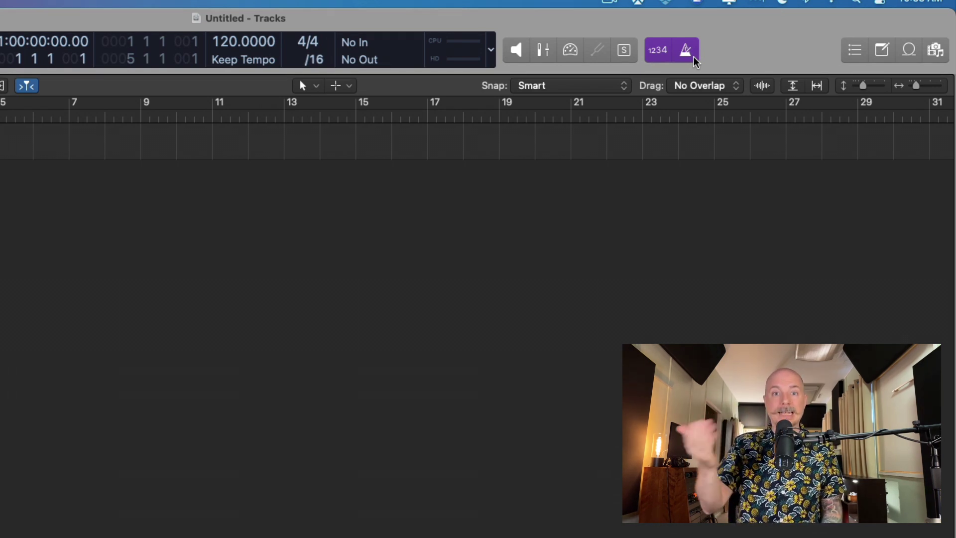
# Test the click with a short play-and-record pass, then return the playhead to bar 1
pyautogui.press('space')
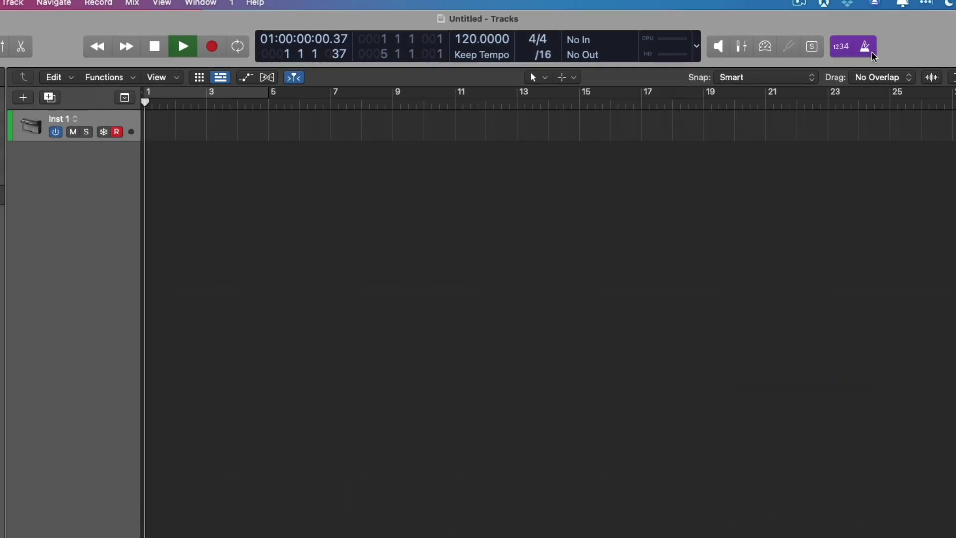
pyautogui.click(867, 47)
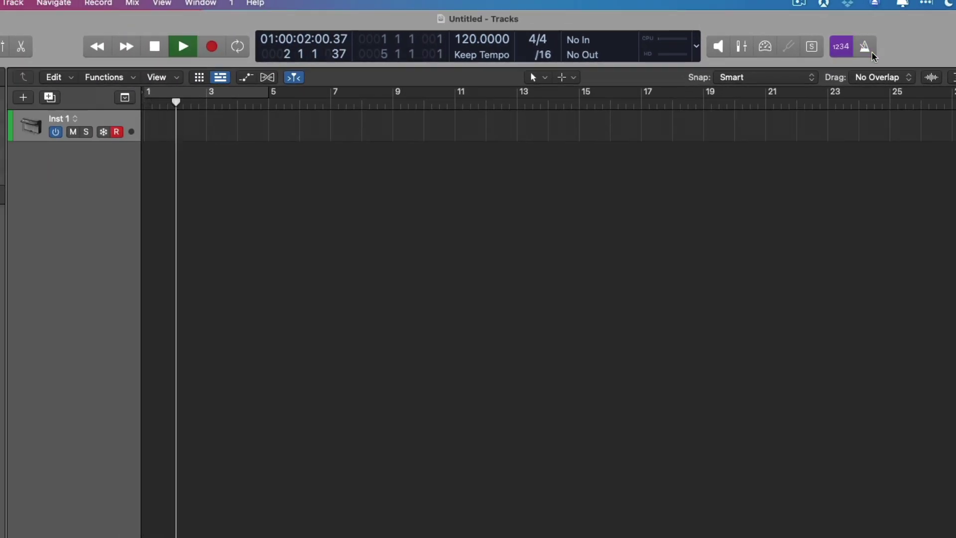
pyautogui.click(873, 54)
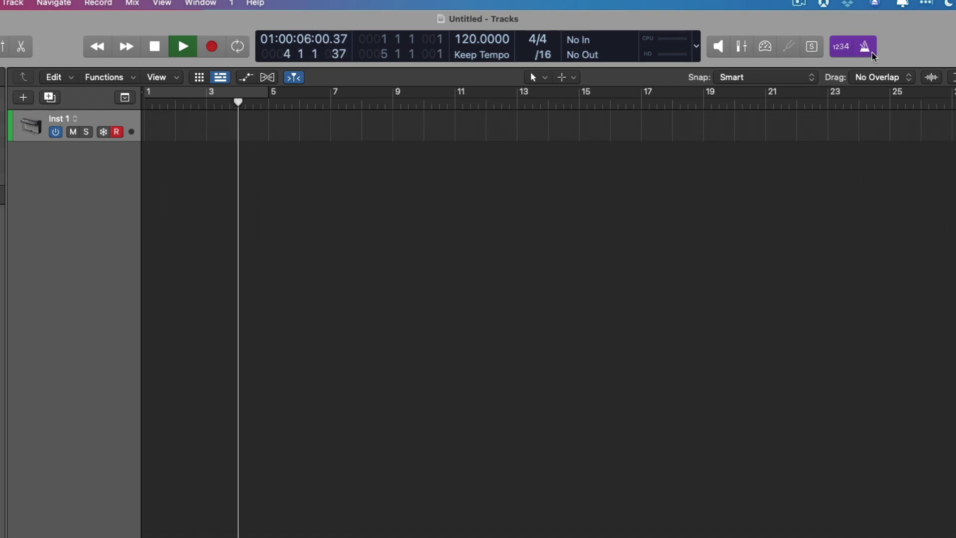
pyautogui.press('r')
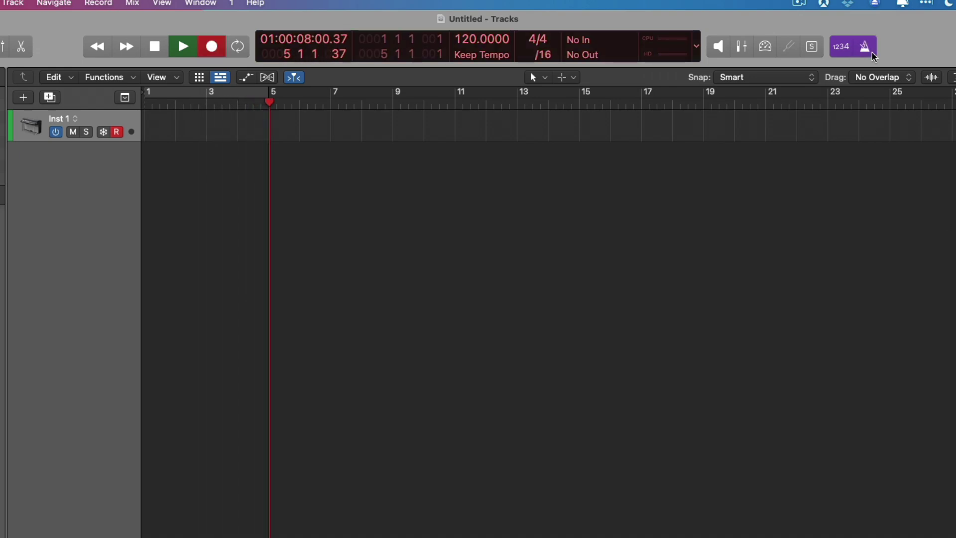
pyautogui.press('space')
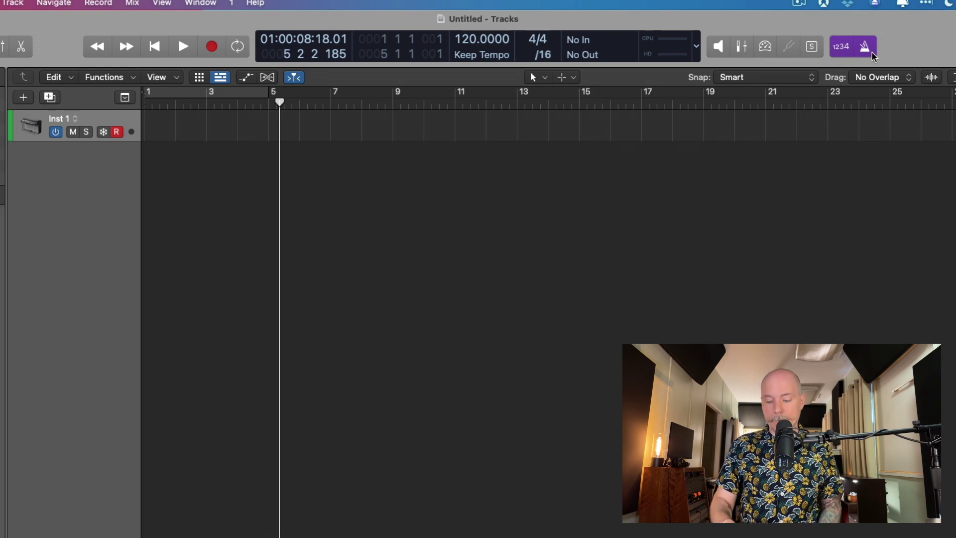
pyautogui.press('Return')
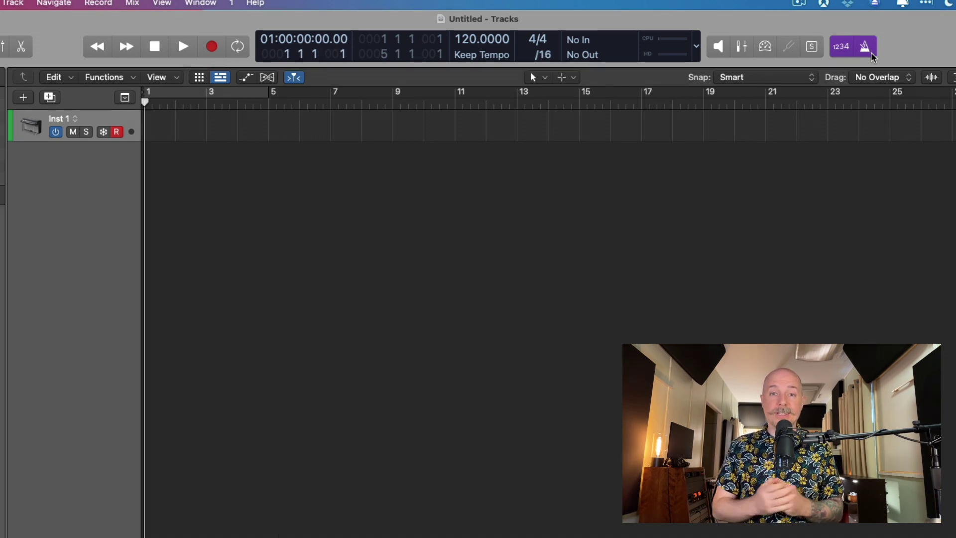
# Turn off the metronome's Simple Mode and Click While Playing, then test with play and record
pyautogui.rightClick(872, 57)
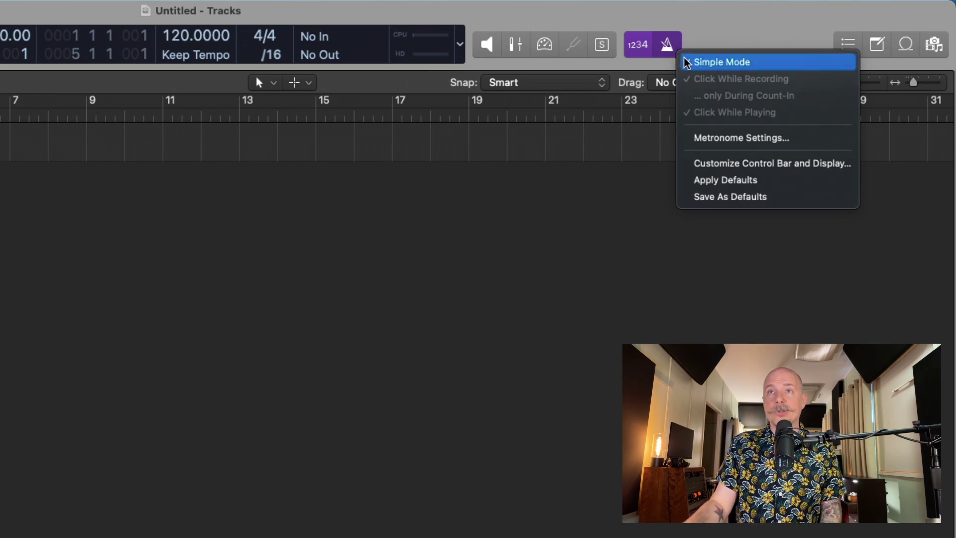
pyautogui.click(687, 63)
pyautogui.rightClick(668, 46)
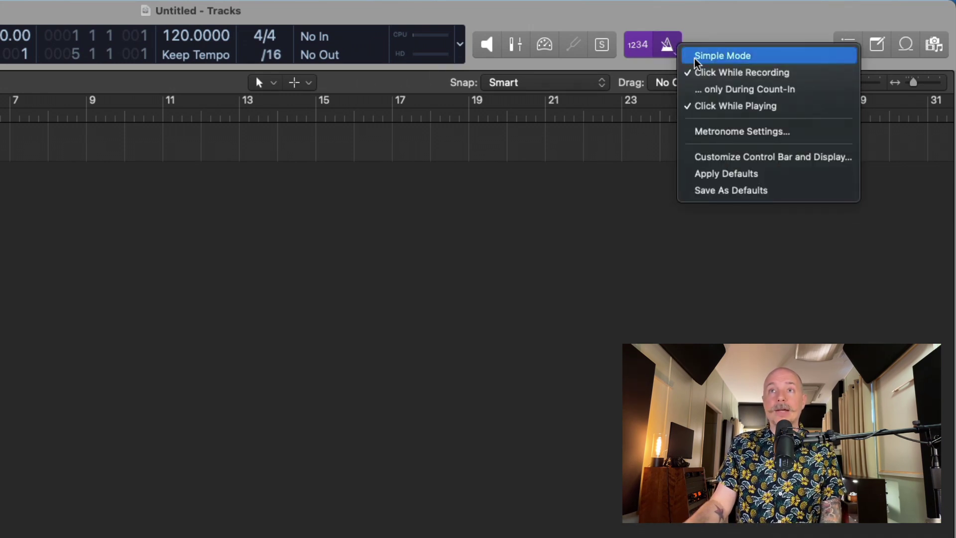
pyautogui.click(803, 106)
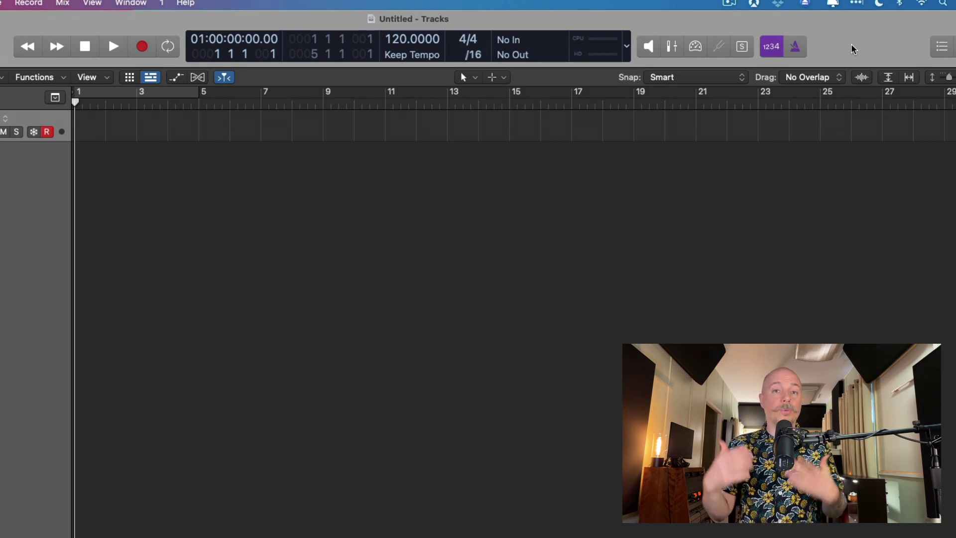
pyautogui.press('space')
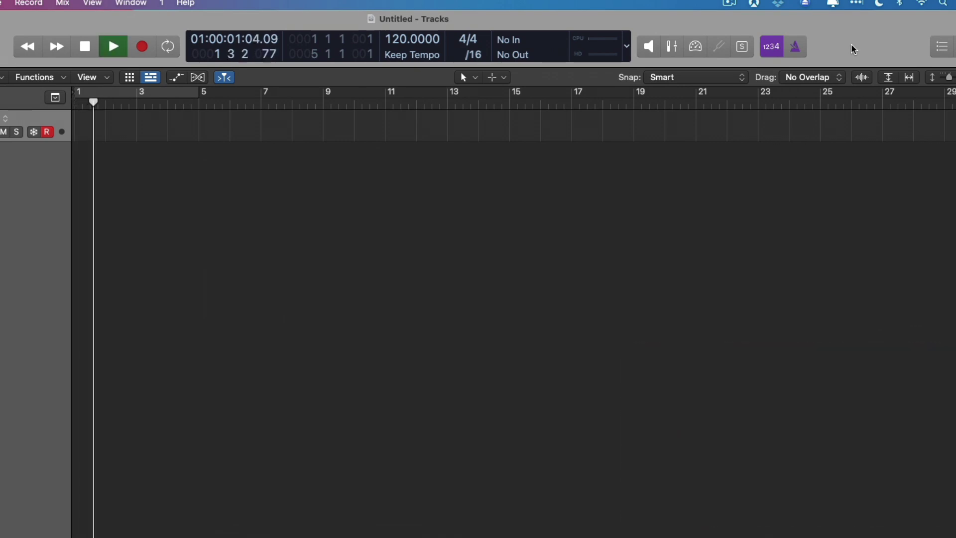
pyautogui.press('r')
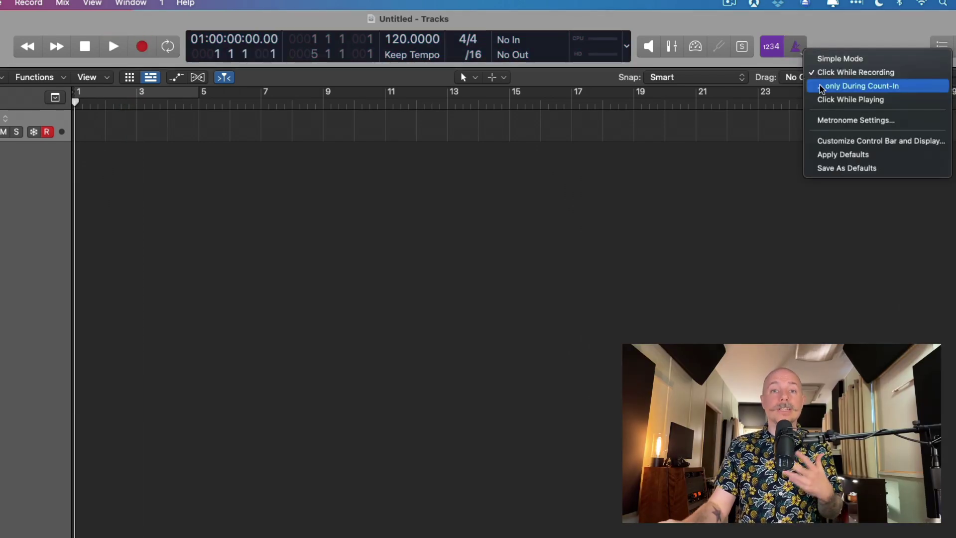
# Set the click to sound only during the count-in and test it with a recording
pyautogui.click(822, 87)
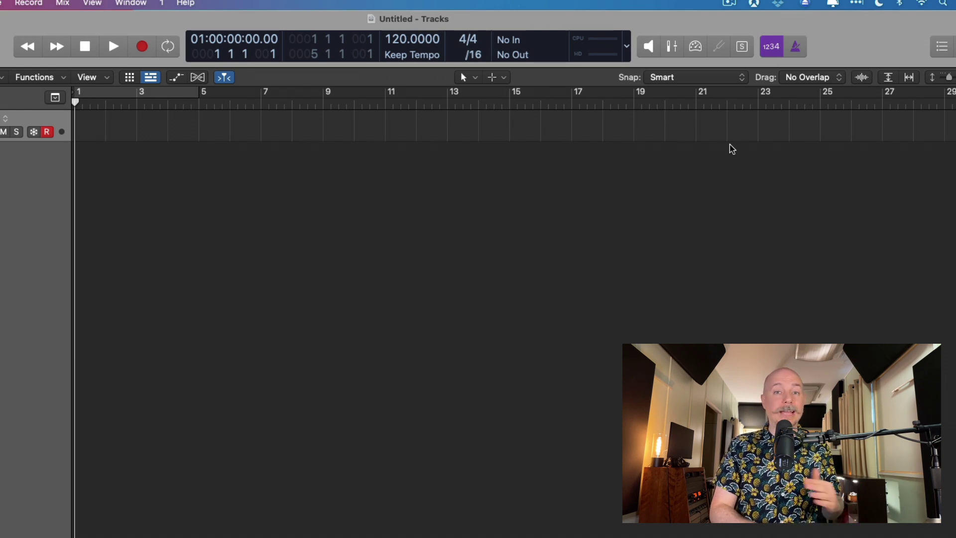
pyautogui.press('r')
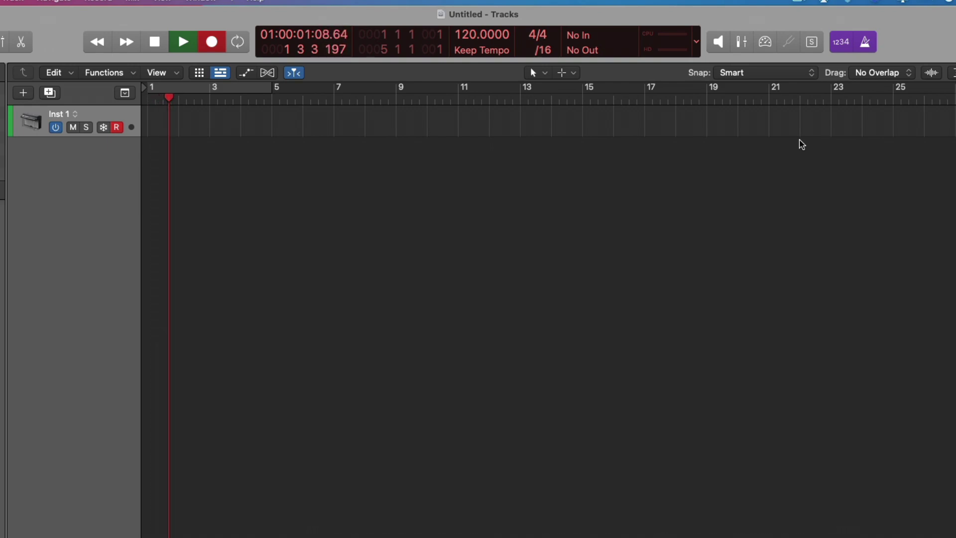
pyautogui.press('space')
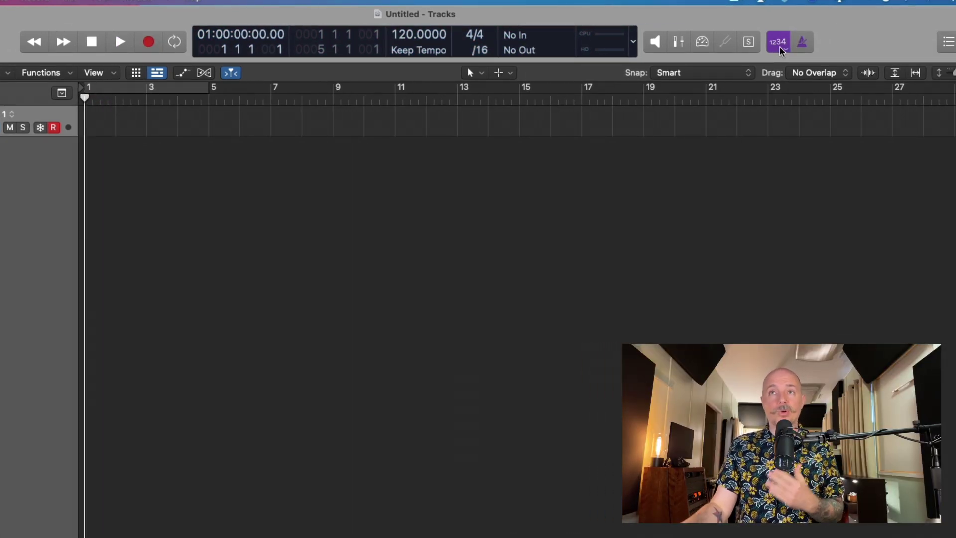
# Set a one-beat (1/4) count-in and test it with a short recording
pyautogui.rightClick(780, 45)
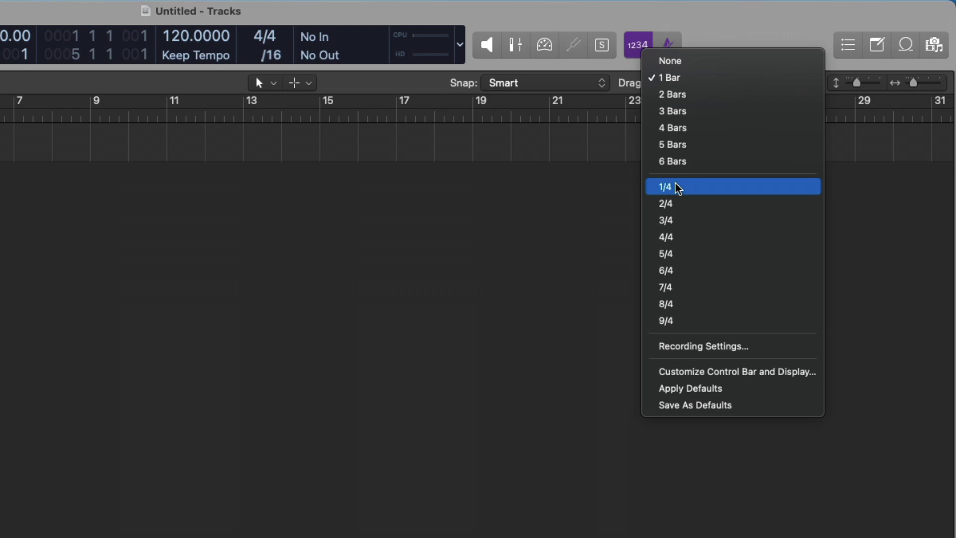
pyautogui.click(678, 188)
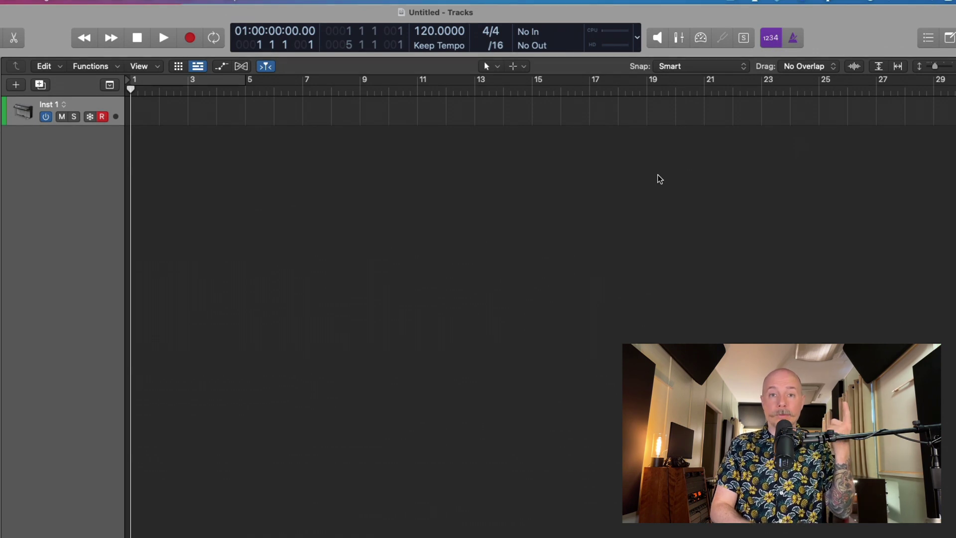
pyautogui.press('r')
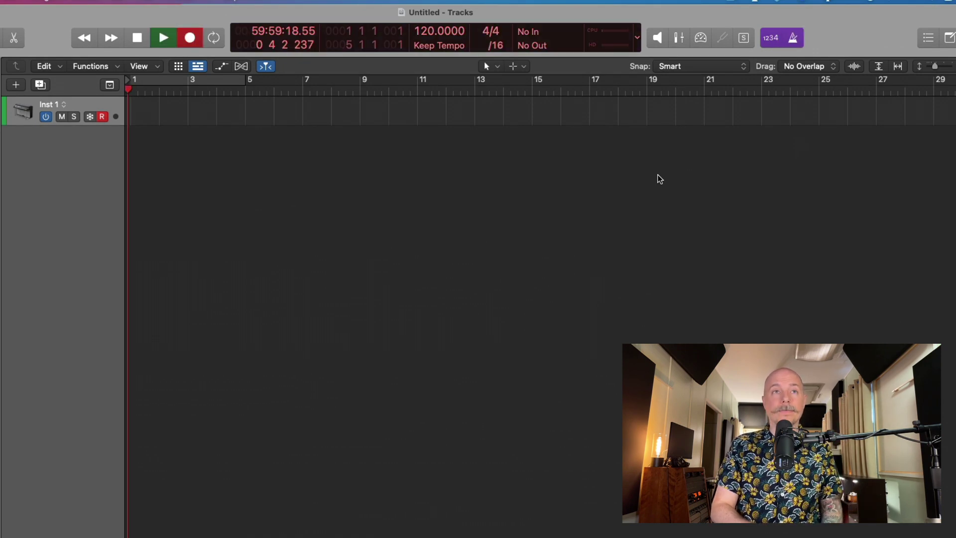
pyautogui.press('space')
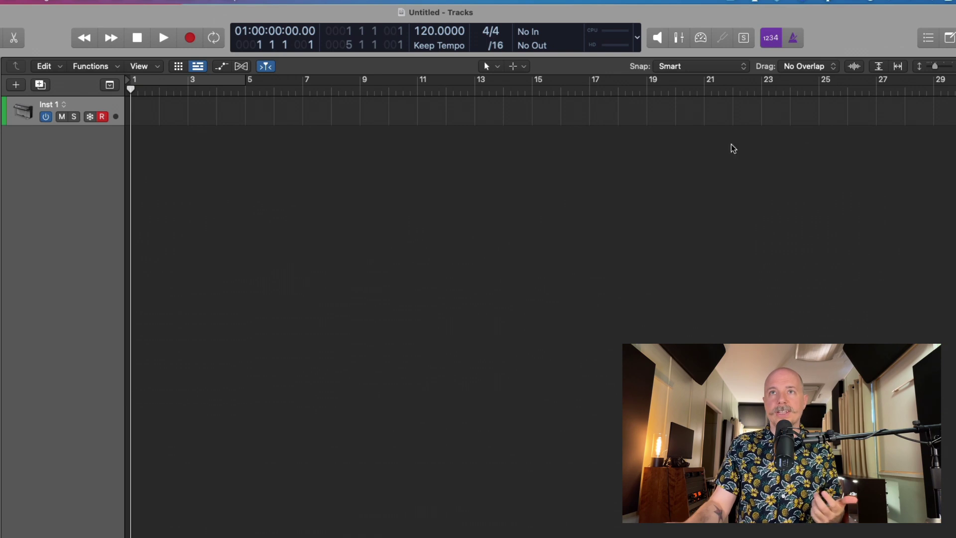
# Test a five-beat (5/4) count-in with a recording, then choose 1 Bar
pyautogui.click(772, 39)
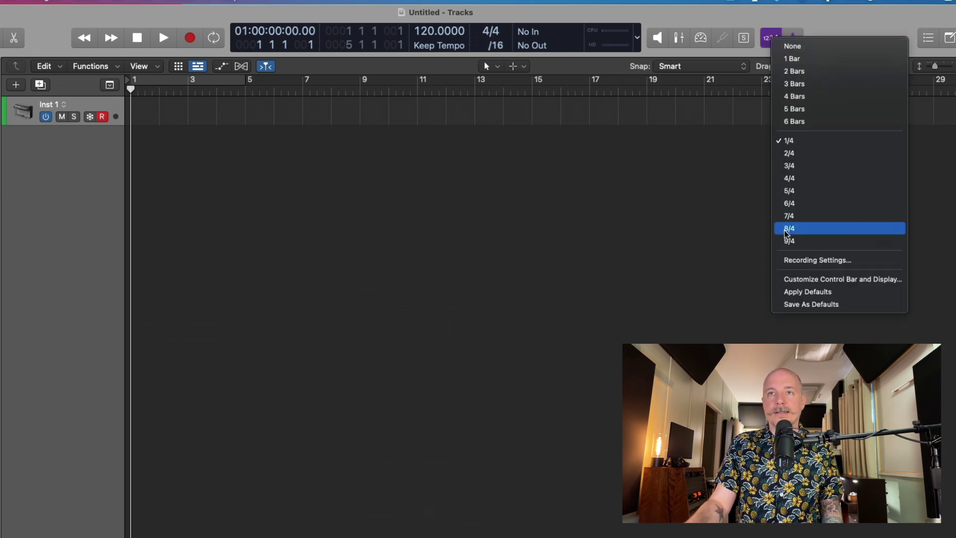
pyautogui.click(789, 192)
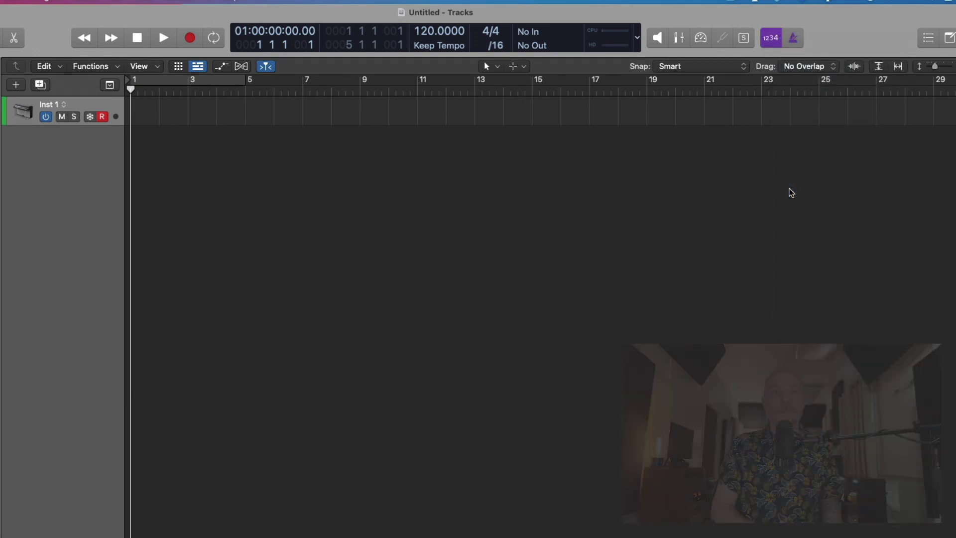
pyautogui.press('r')
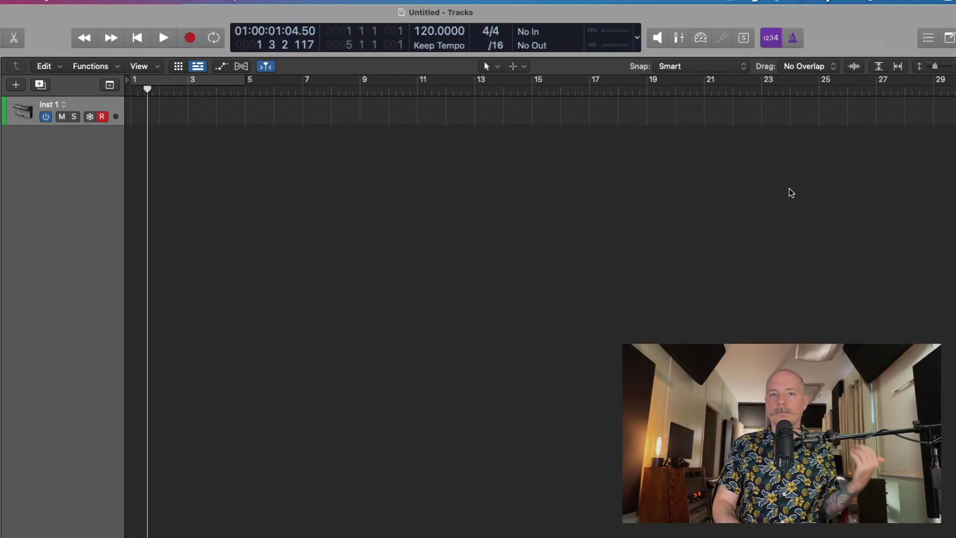
pyautogui.press('space')
pyautogui.rightClick(775, 40)
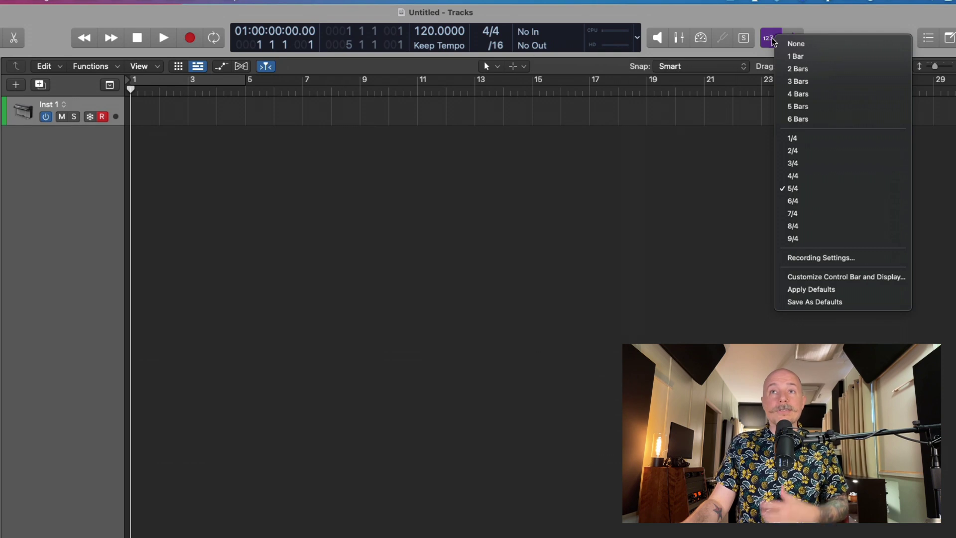
pyautogui.click(797, 55)
# Open the full Metronome Settings and enable Simple Mode
pyautogui.rightClick(794, 42)
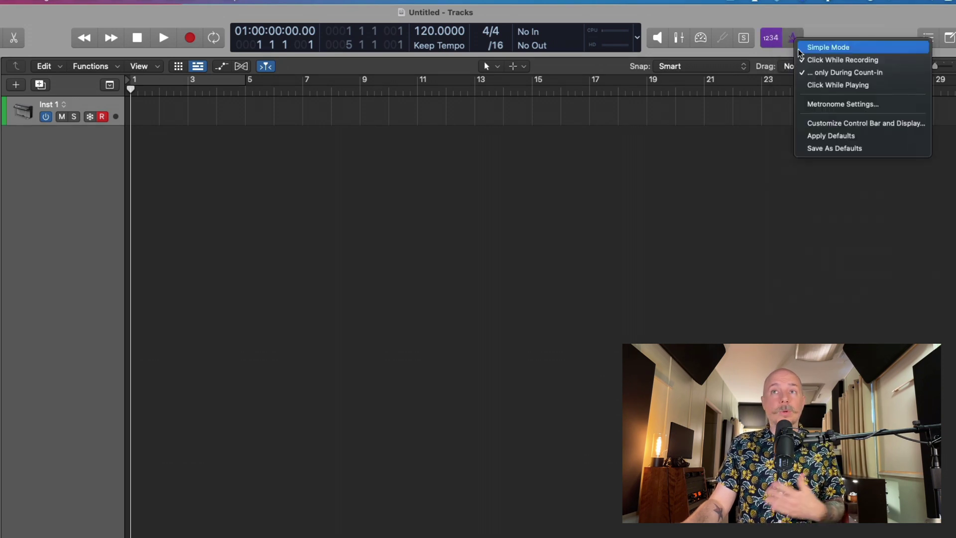
pyautogui.click(826, 104)
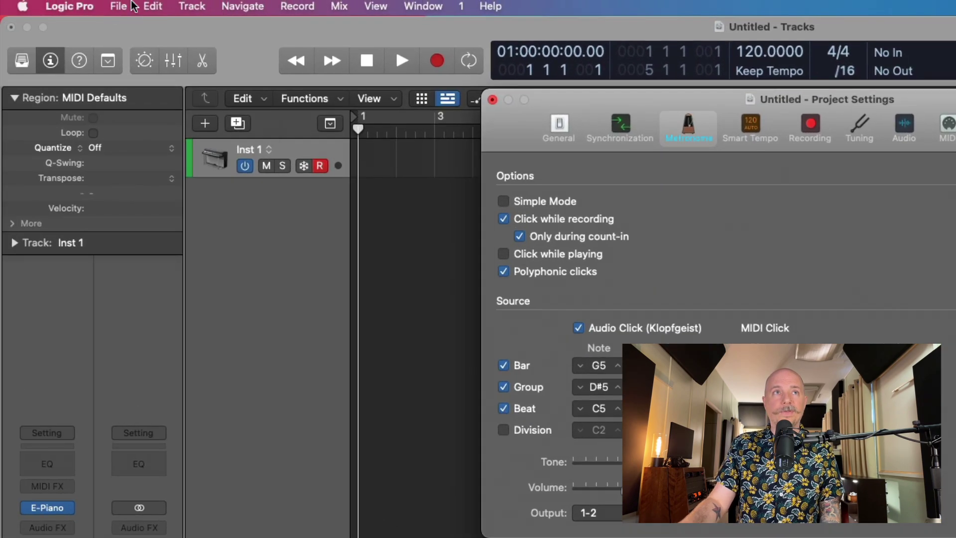
pyautogui.click(97, 5)
pyautogui.moveTo(202, 265)
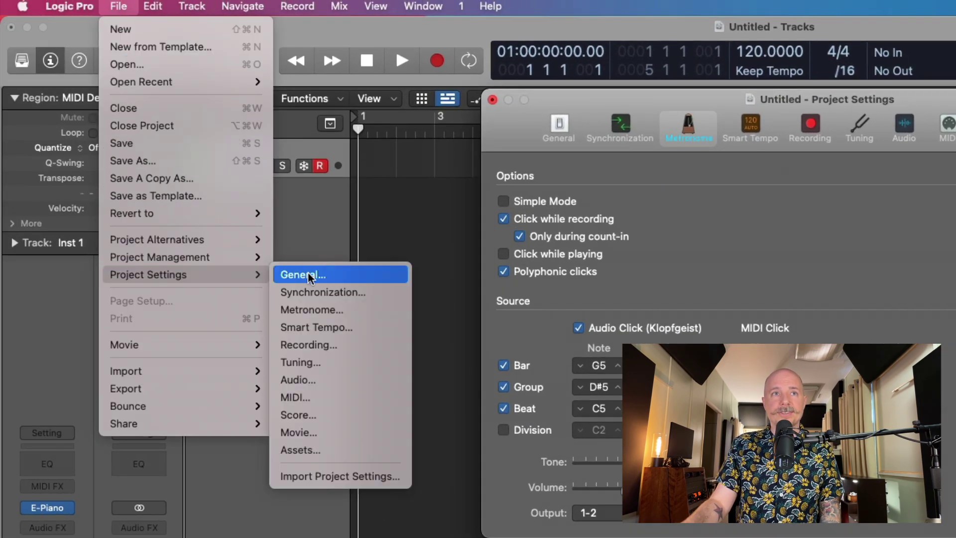
pyautogui.click(575, 101)
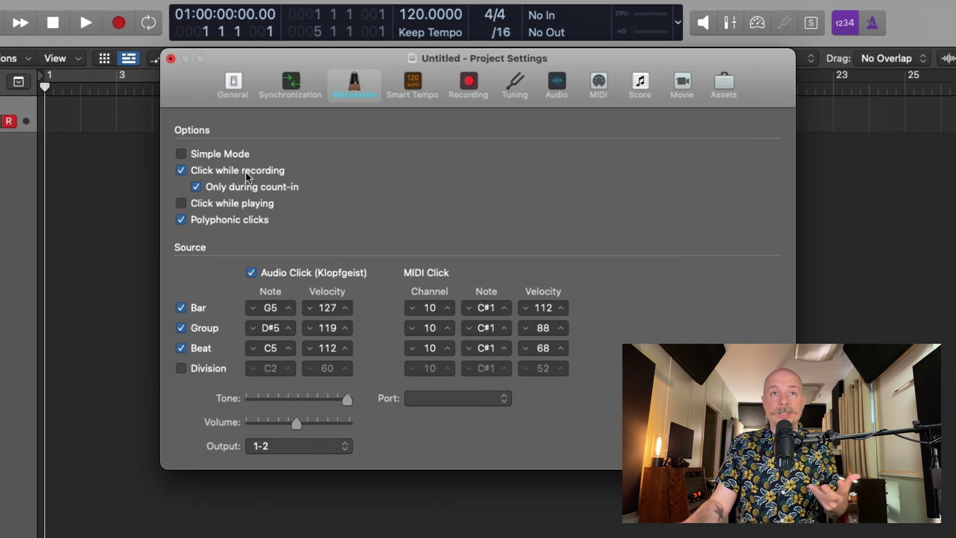
pyautogui.click(193, 148)
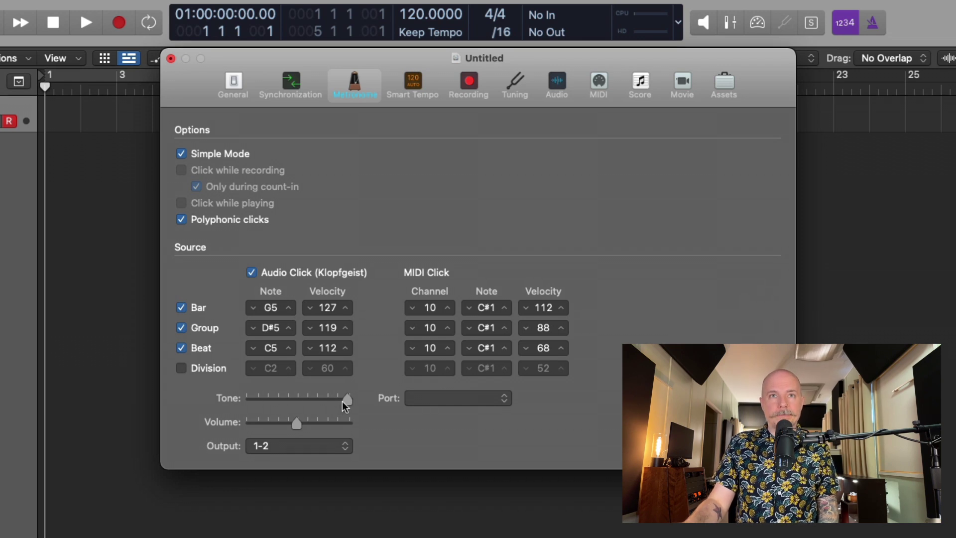
# Compare click tones during playback, moving the Tone slider from darkest to brightest
pyautogui.moveTo(342, 401); pyautogui.dragTo(236, 397)
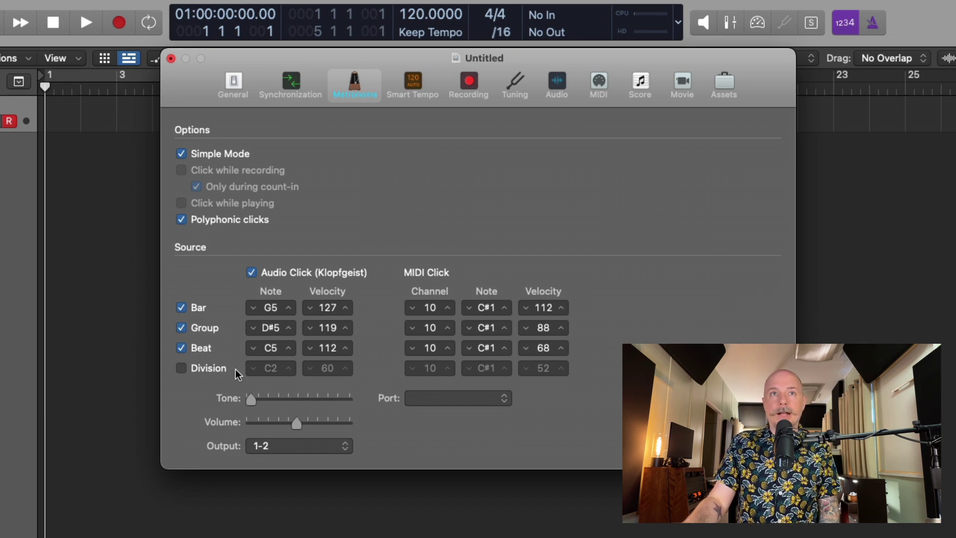
pyautogui.moveTo(217, 55); pyautogui.dragTo(387, 175)
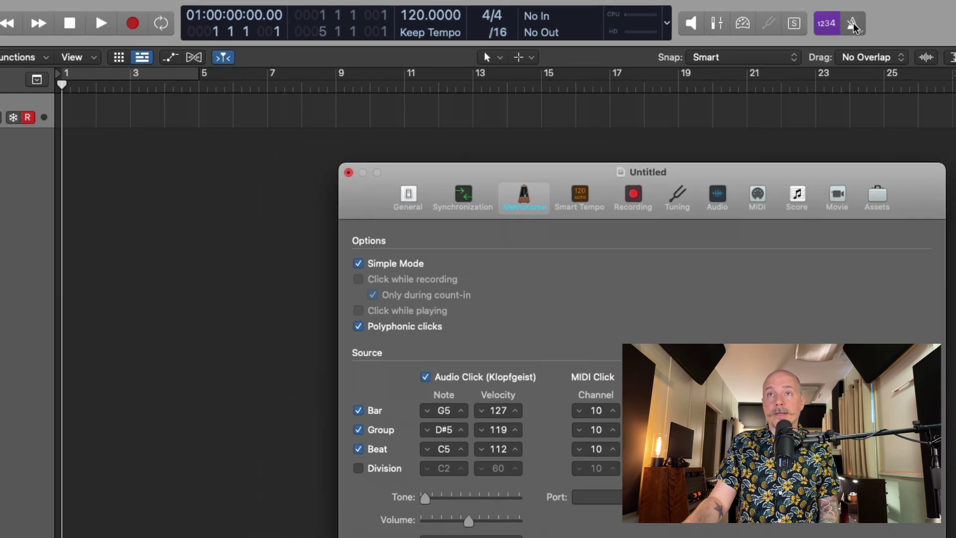
pyautogui.click(852, 25)
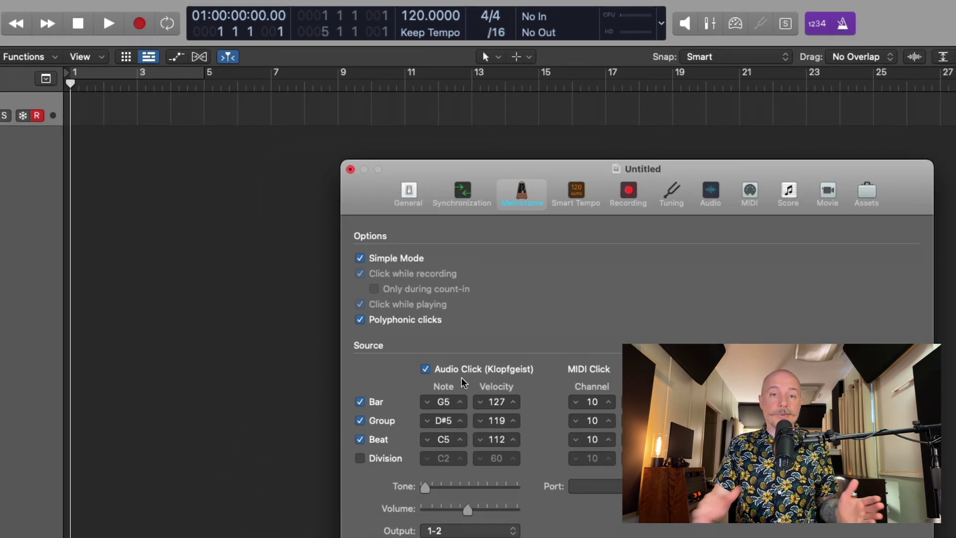
pyautogui.press('space')
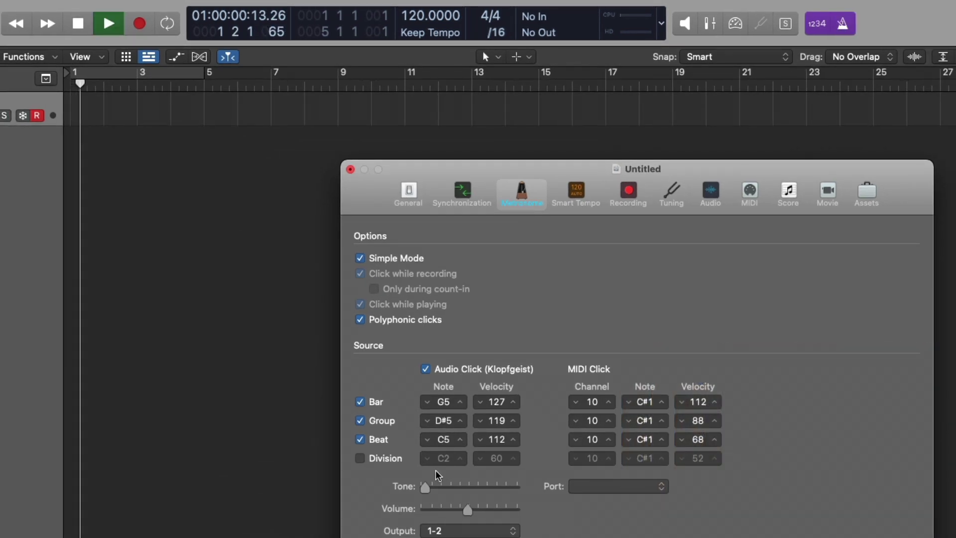
pyautogui.moveTo(432, 478); pyautogui.dragTo(521, 474)
pyautogui.press('space')
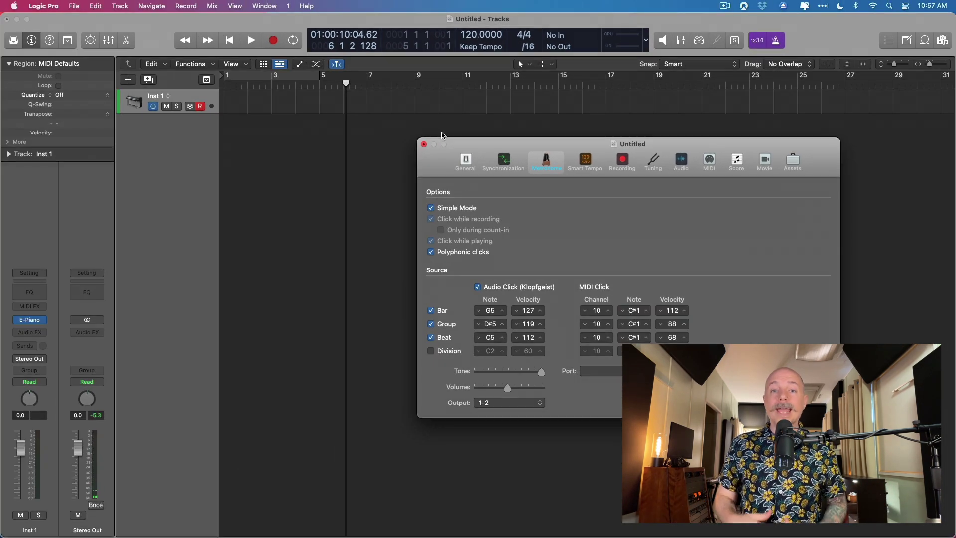
# Close the metronome settings, return to bar 1, and show the global tracks with the Tempo lane
pyautogui.click(423, 144)
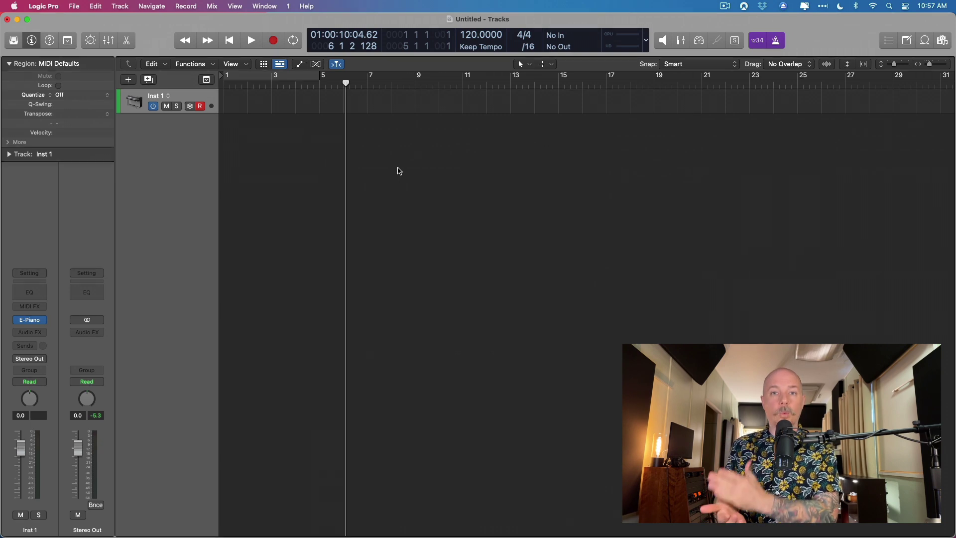
pyautogui.press('Return')
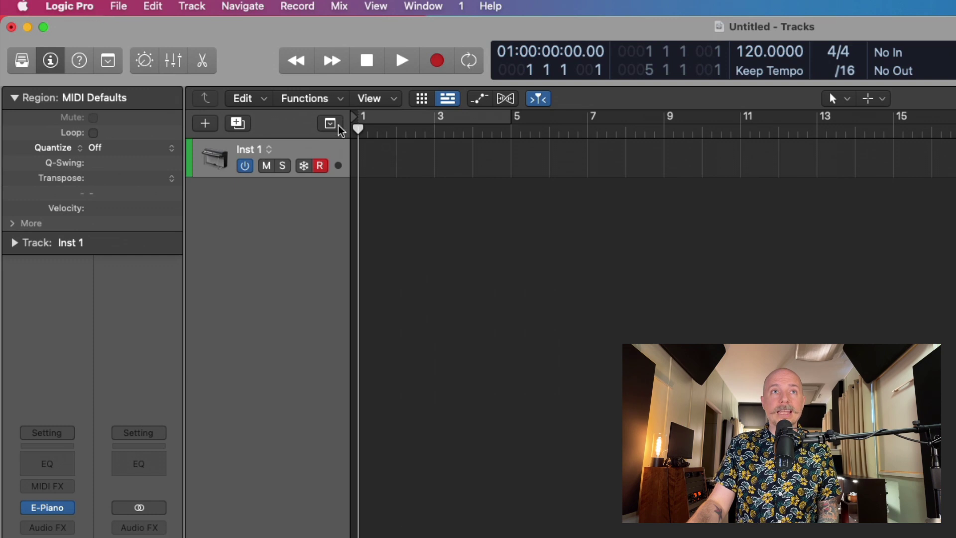
pyautogui.click(332, 126)
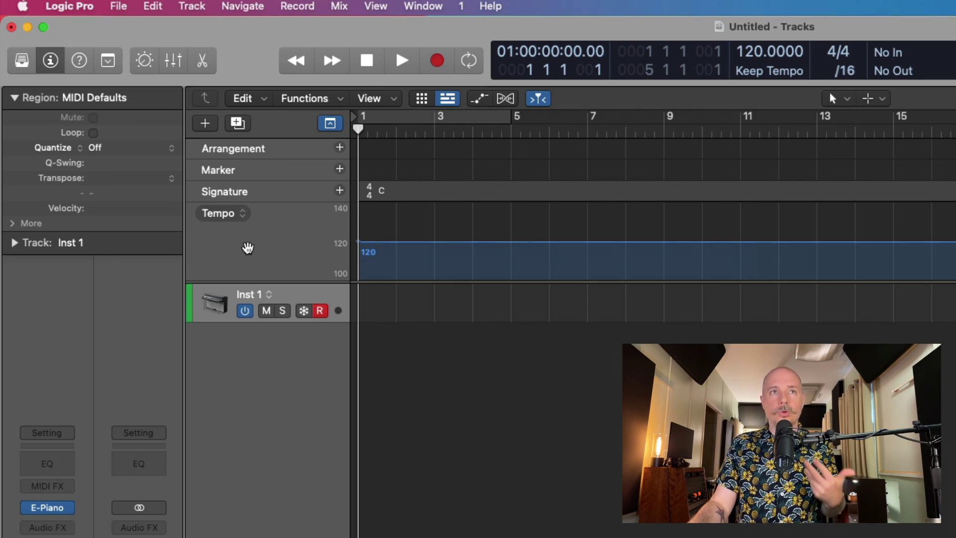
pyautogui.rightClick(248, 247)
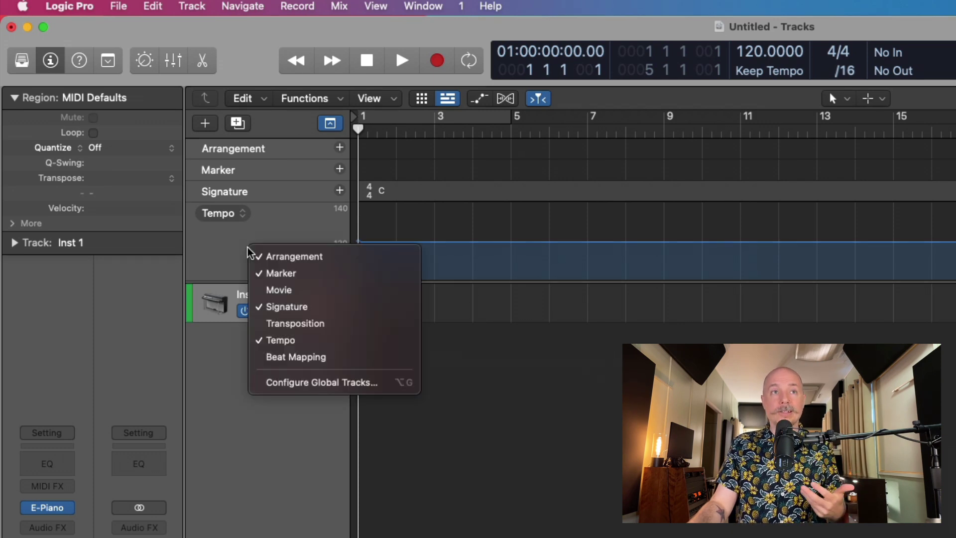
pyautogui.click(263, 340)
pyautogui.rightClick(276, 191)
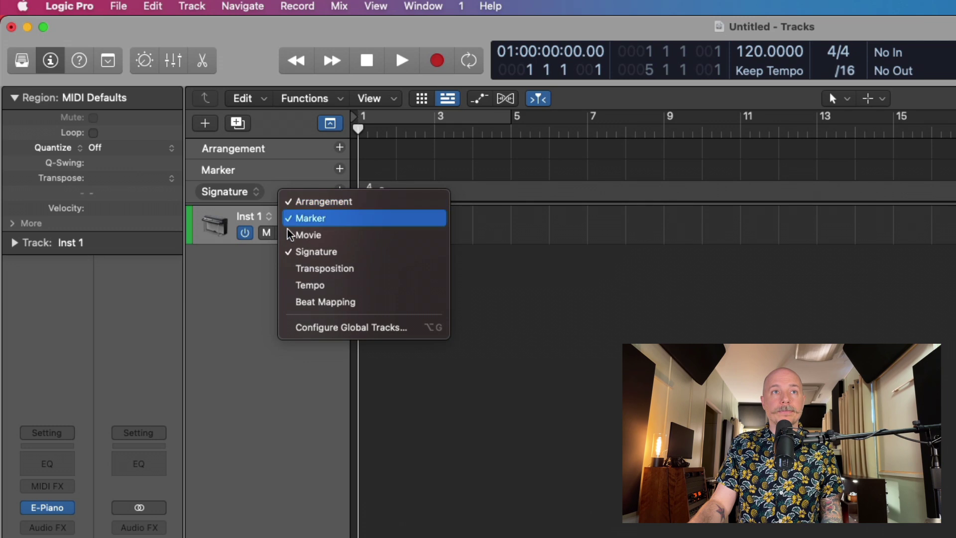
pyautogui.click(299, 283)
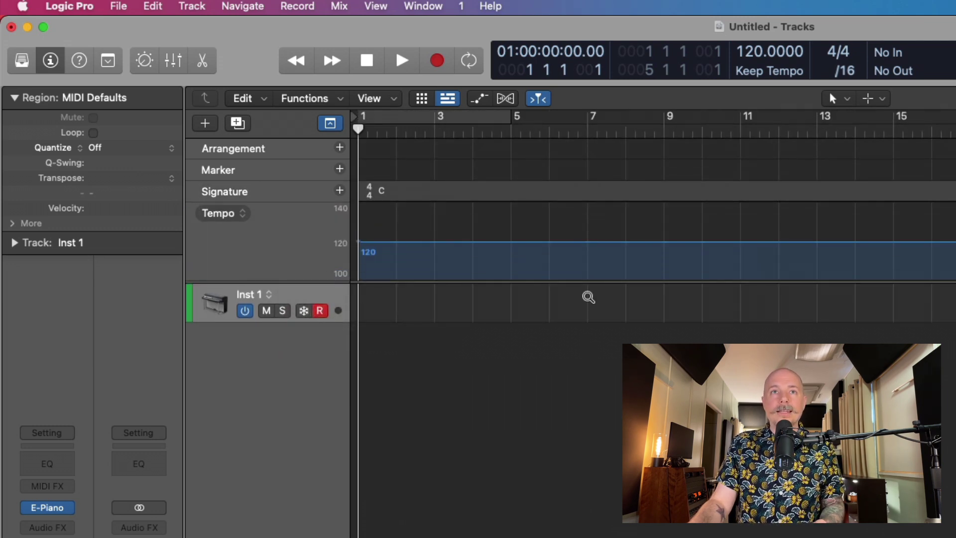
# Add a tempo point at bar 9 and raise the tempo after it to 355 BPM
pyautogui.moveTo(583, 291); pyautogui.dragTo(789, 321)
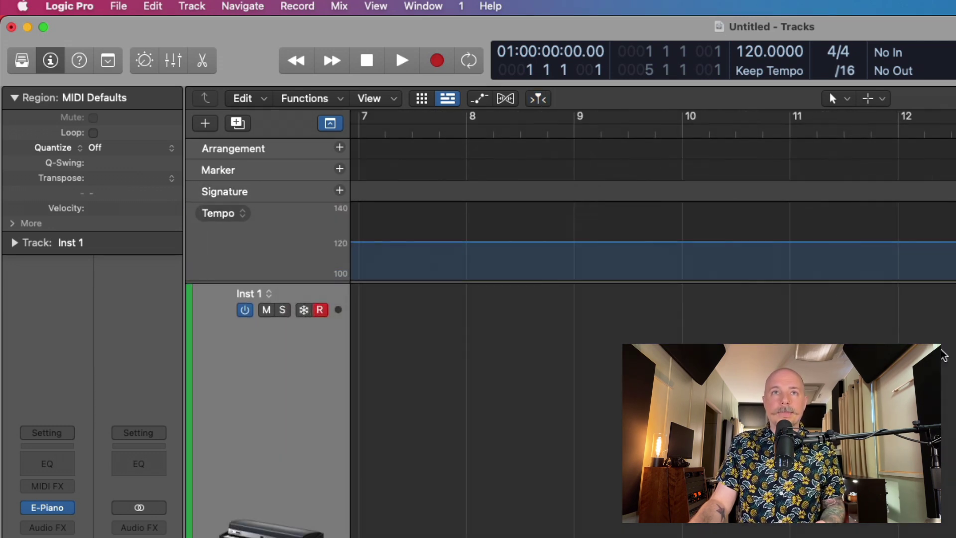
pyautogui.click(574, 242)
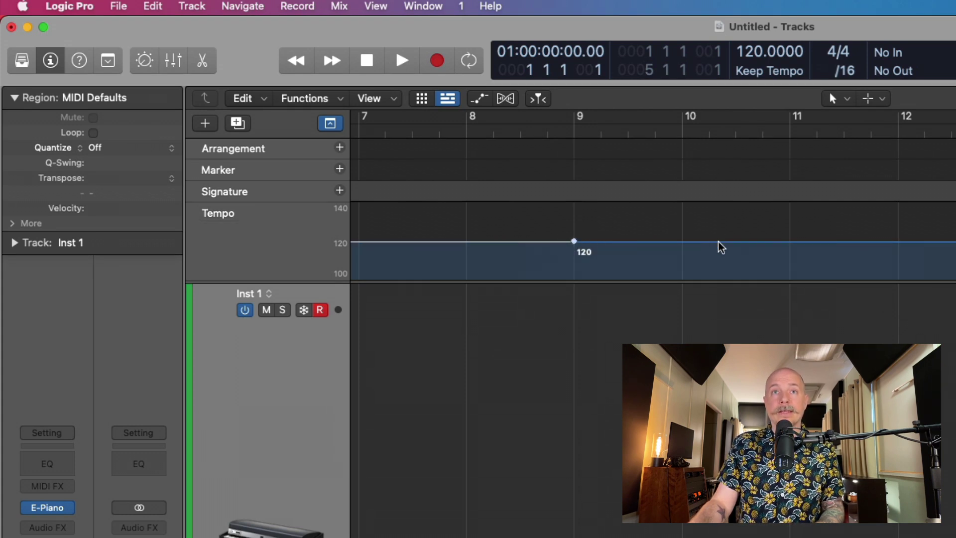
pyautogui.moveTo(722, 243); pyautogui.dragTo(725, 181)
pyautogui.moveTo(729, 224)
pyautogui.mouseDown()
pyautogui.moveTo(728, 171)
pyautogui.moveTo(729, 205)
pyautogui.mouseUp()
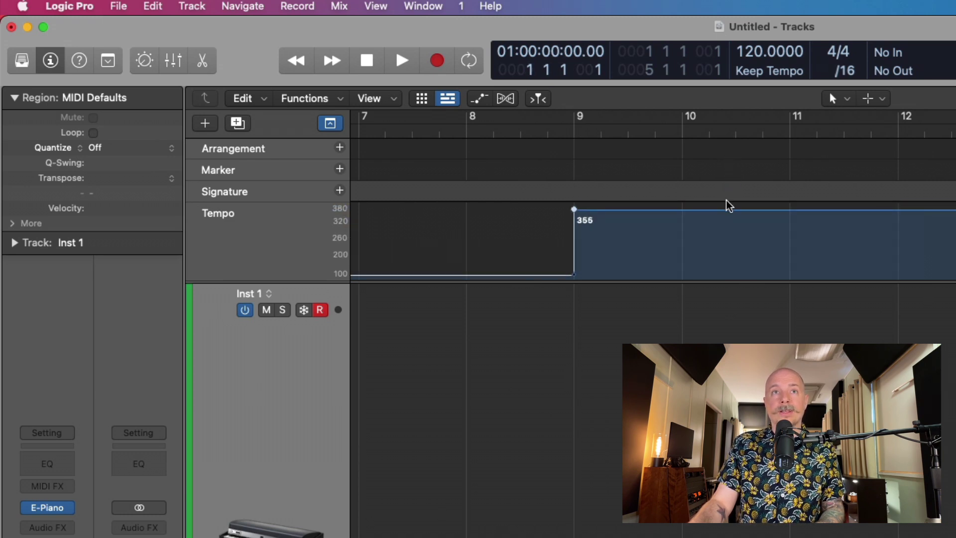
# Add a point at bar 11 and bend the tempo drop into a downward curve
pyautogui.click(791, 209)
pyautogui.moveTo(792, 245); pyautogui.dragTo(762, 277)
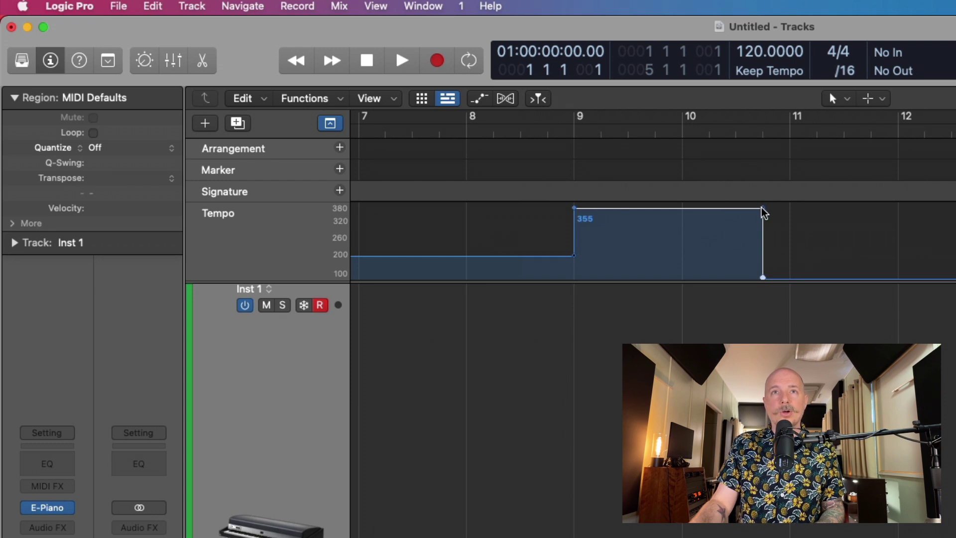
pyautogui.moveTo(764, 209); pyautogui.dragTo(687, 220)
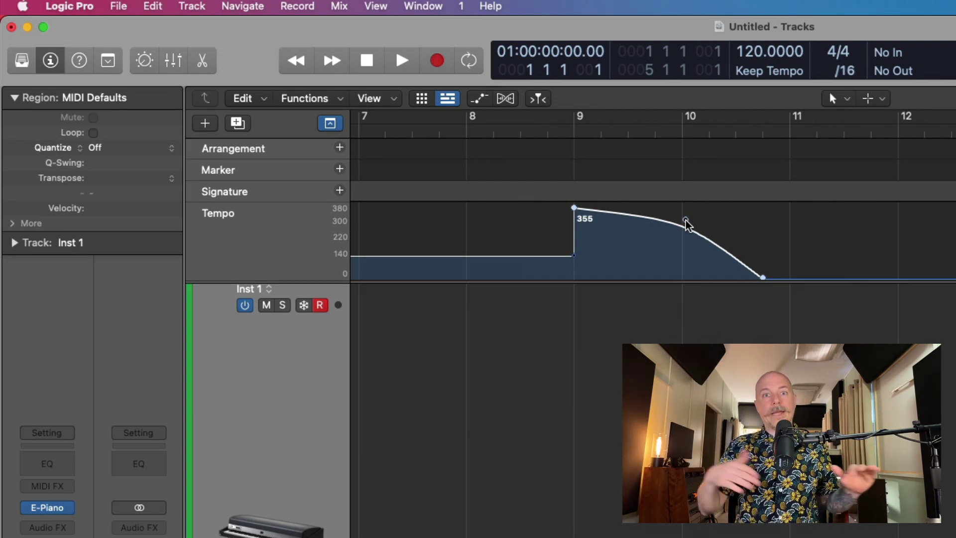
pyautogui.hscroll(-5, 712, 229)
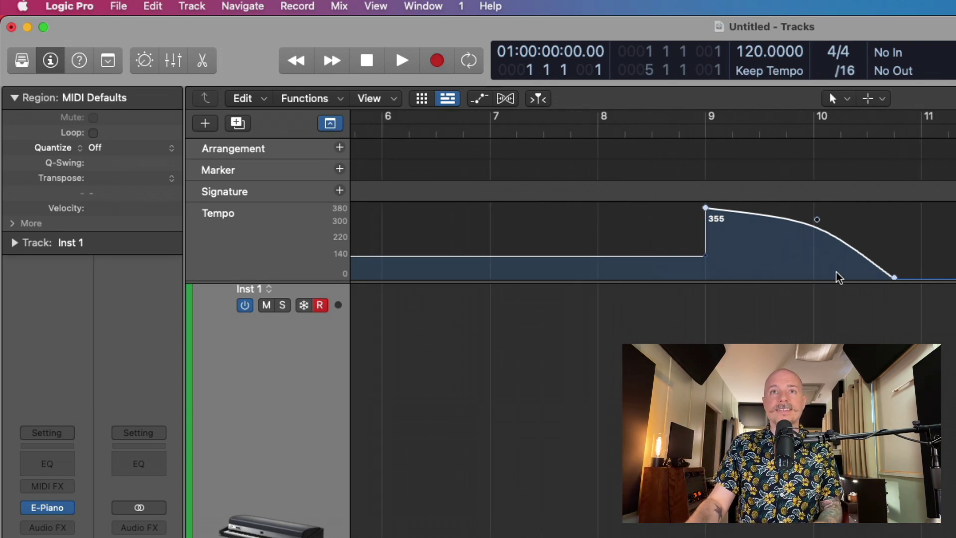
pyautogui.moveTo(894, 276); pyautogui.dragTo(926, 280)
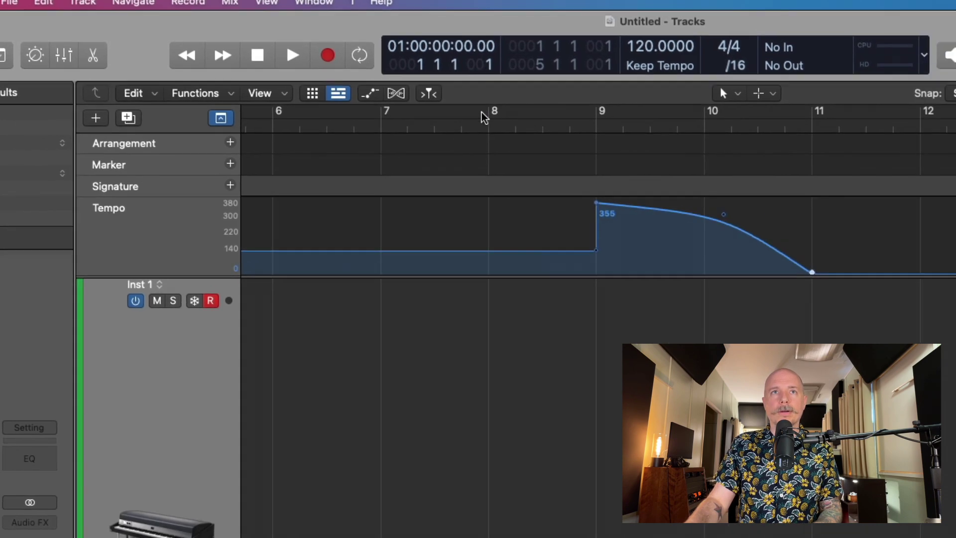
# Play from bar 8 to check the tempo change, then raise the curve's end slightly
pyautogui.click(597, 129)
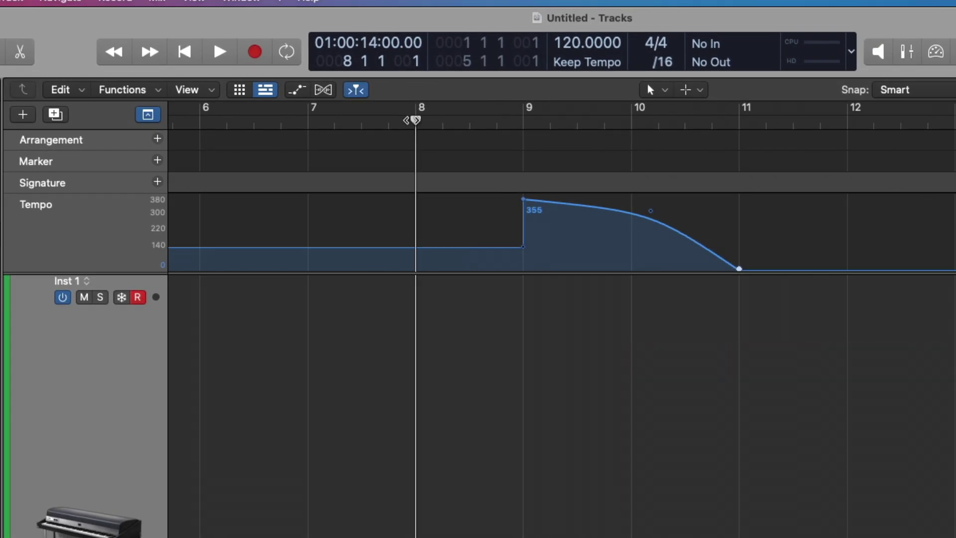
pyautogui.press('space')
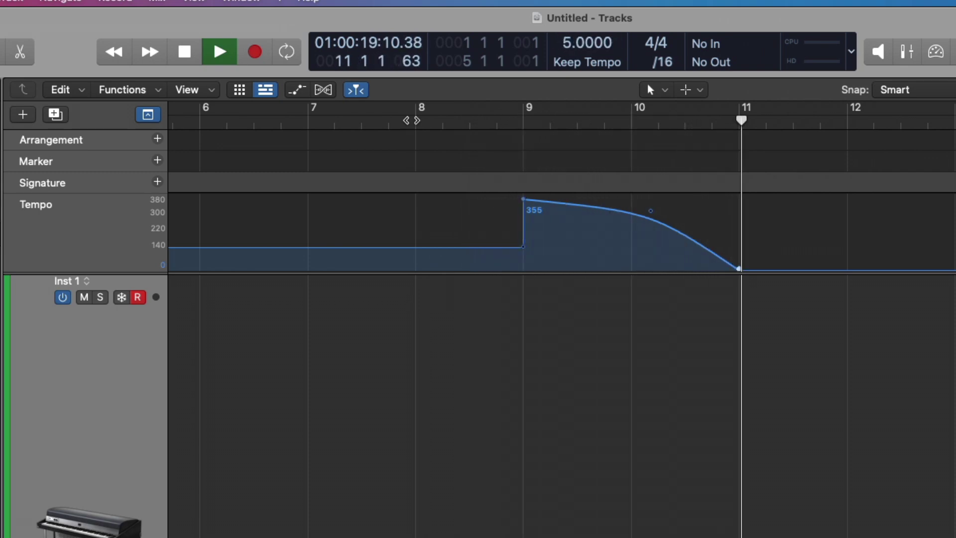
pyautogui.press('space')
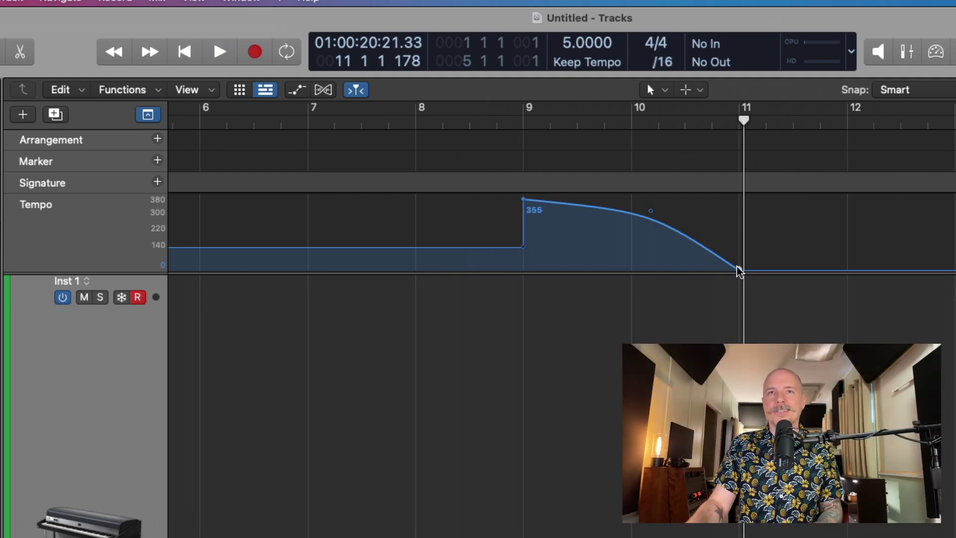
pyautogui.moveTo(741, 271); pyautogui.dragTo(734, 217)
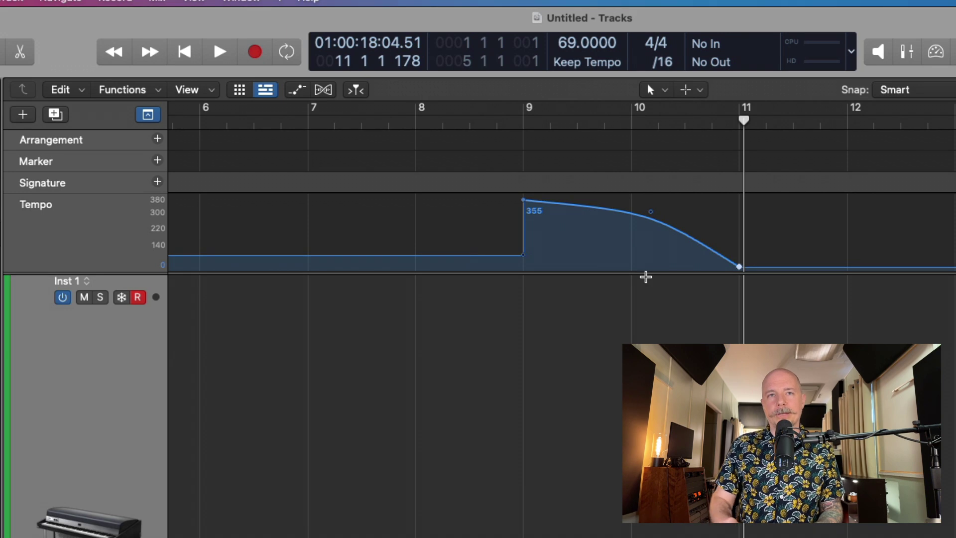
pyautogui.press('super+Left')
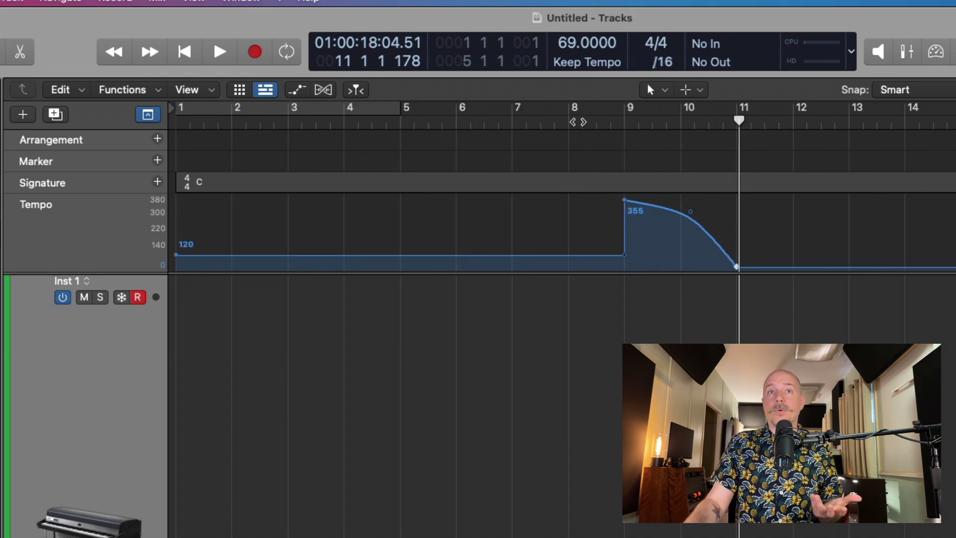
# Place the playhead at bar 8 in the ruler, just before the 355 BPM jump
pyautogui.click(568, 119)
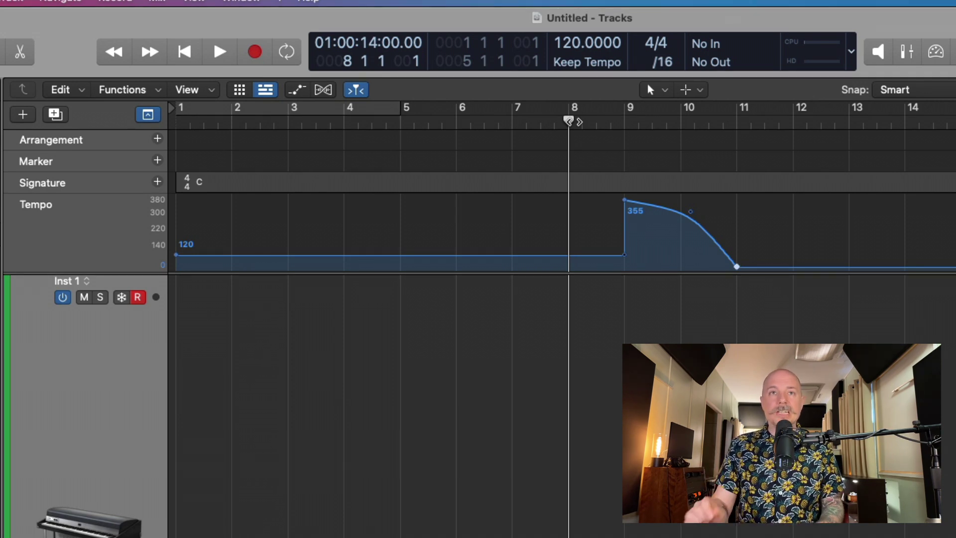
# Show all channel strips in the Mixer and briefly preview the 12 Bar Blues Bass loop
pyautogui.press('x')
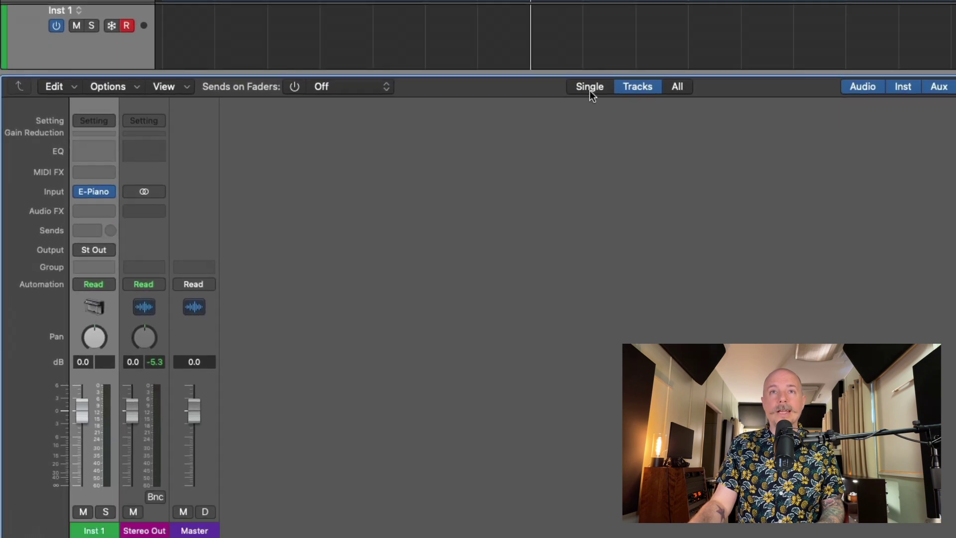
pyautogui.click(685, 88)
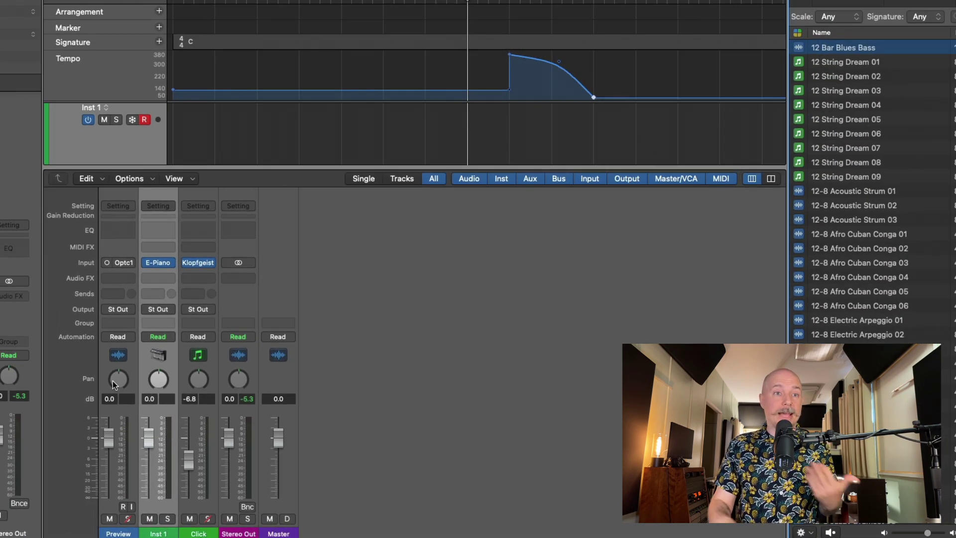
pyautogui.click(839, 48)
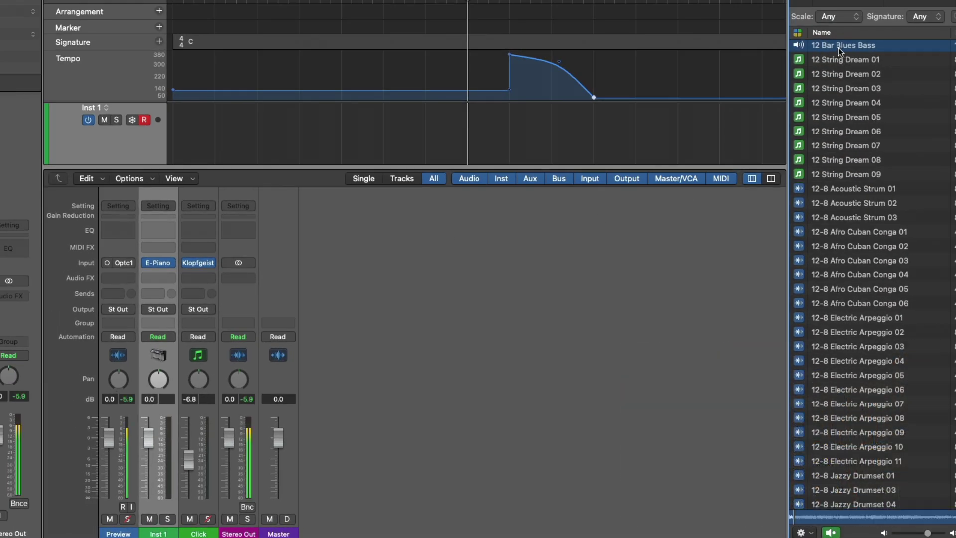
pyautogui.scroll(-1, 838, 48)
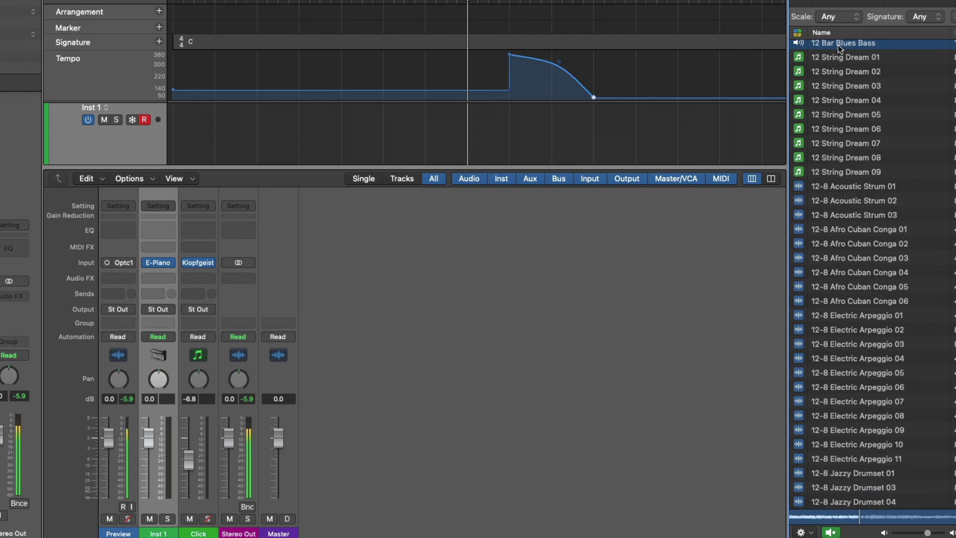
pyautogui.click(838, 45)
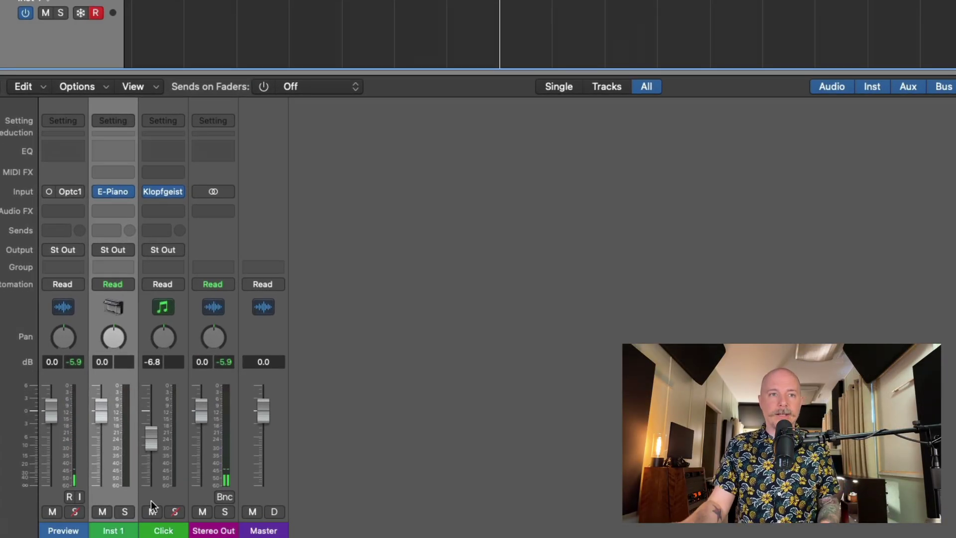
# Toggle solo safe on and off for Inst 1, then switch the metronome off
pyautogui.keyDown('ctrl'); pyautogui.click(126, 511); pyautogui.keyUp('ctrl')
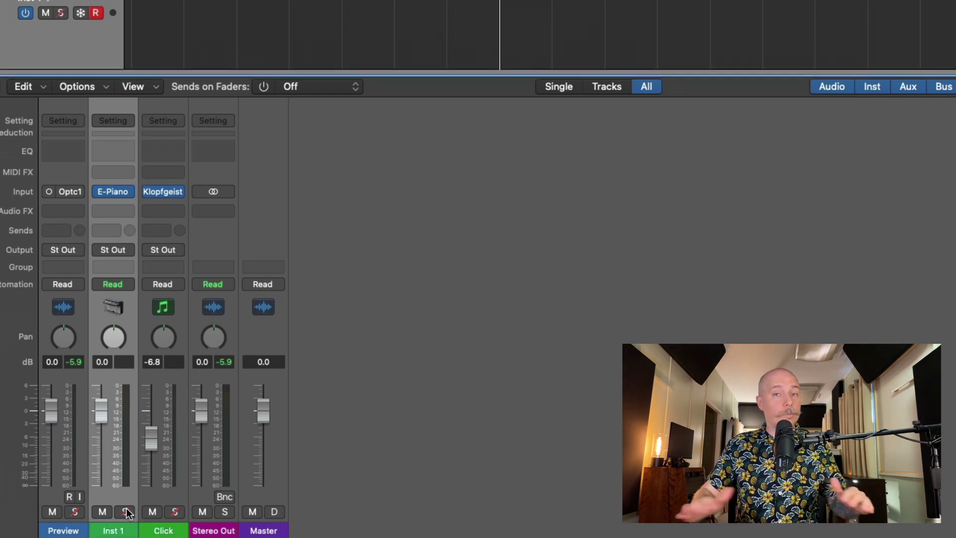
pyautogui.keyDown('ctrl'); pyautogui.click(125, 512); pyautogui.keyUp('ctrl')
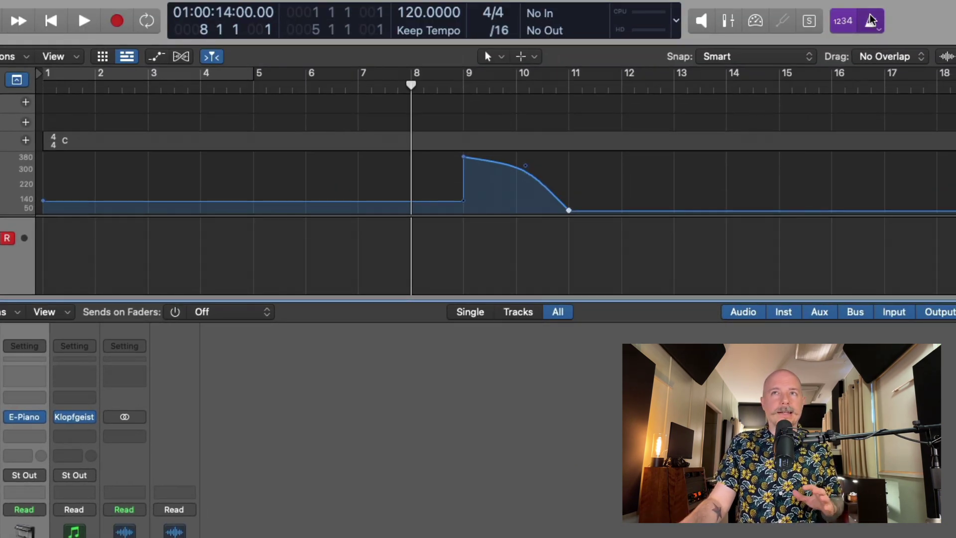
pyautogui.click(871, 20)
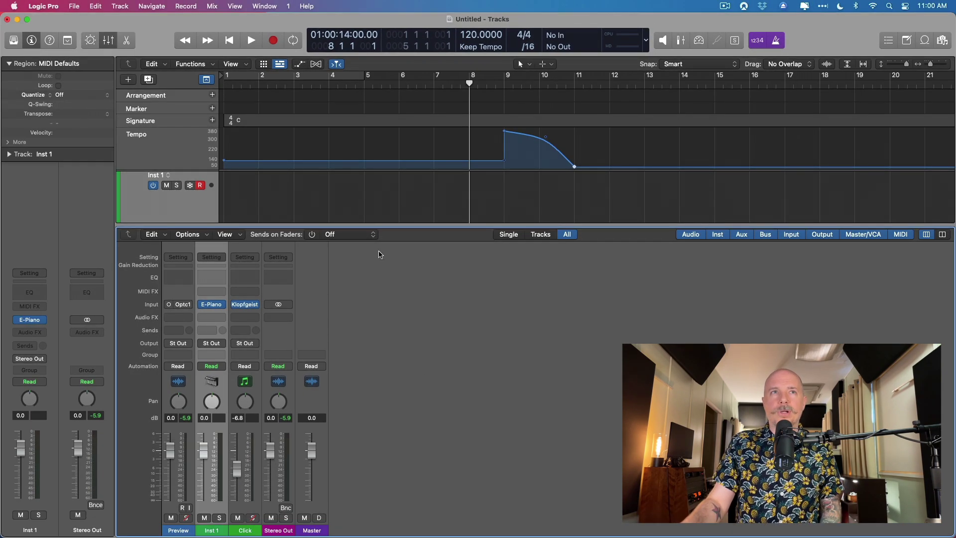
# Add the 12 Bar Blues Bass loop as a new track without importing its tempo
pyautogui.press('o')
pyautogui.press('x')
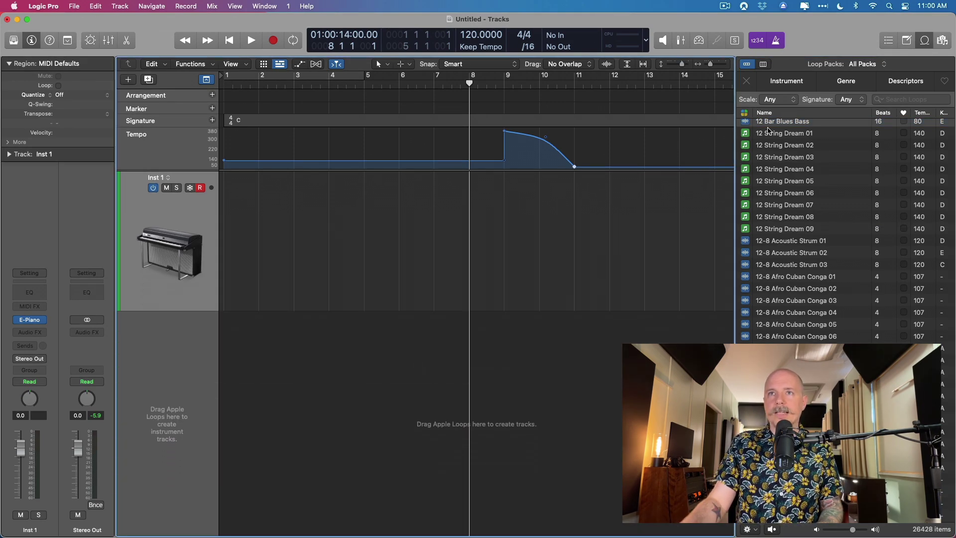
pyautogui.moveTo(771, 126); pyautogui.dragTo(224, 381)
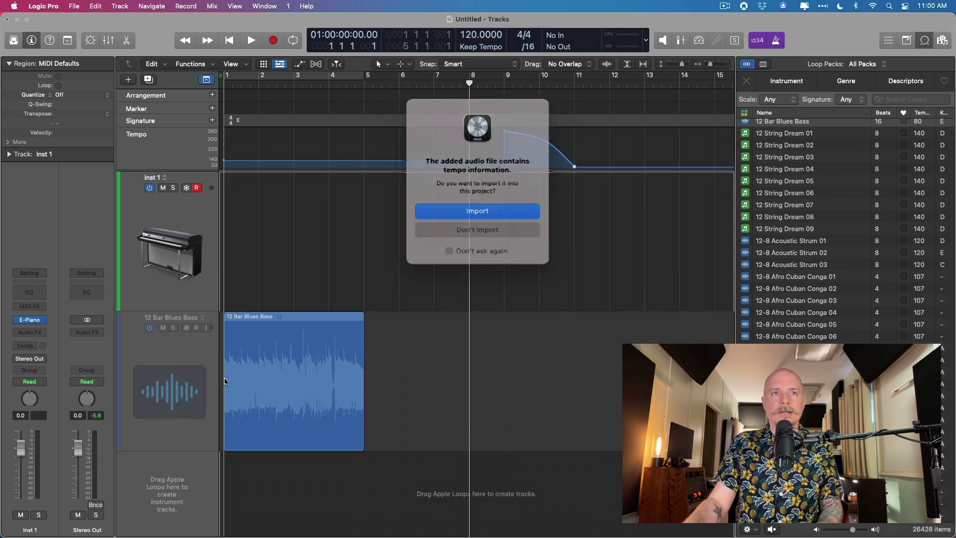
pyautogui.click(479, 223)
# Open Selection-Based Processing for the region, widen the mixer strips, then close the window
pyautogui.click(193, 64)
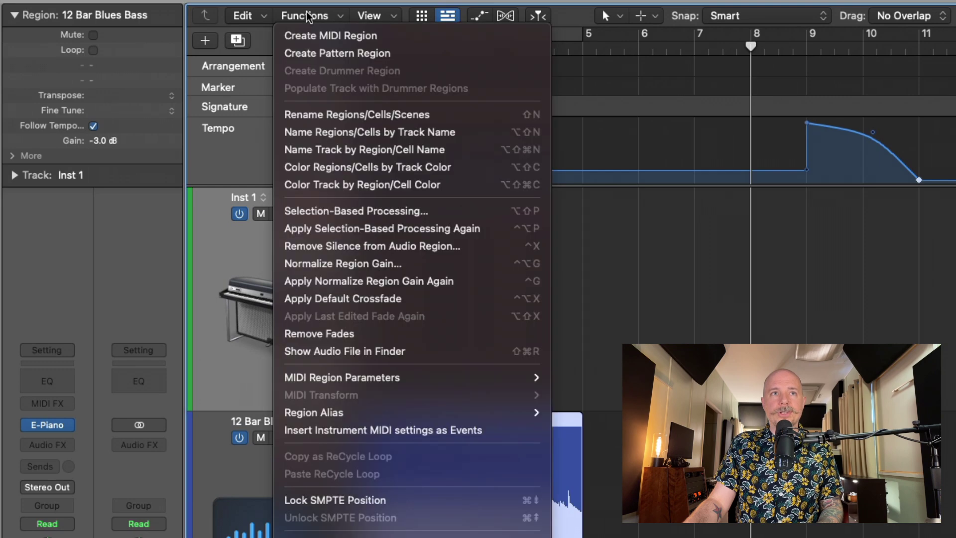
pyautogui.click(343, 213)
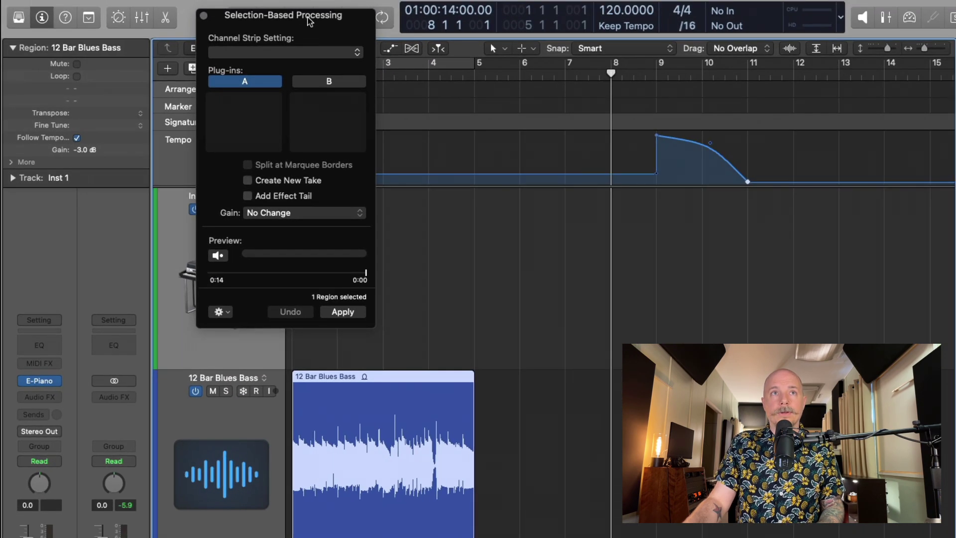
pyautogui.moveTo(309, 21); pyautogui.dragTo(862, 114)
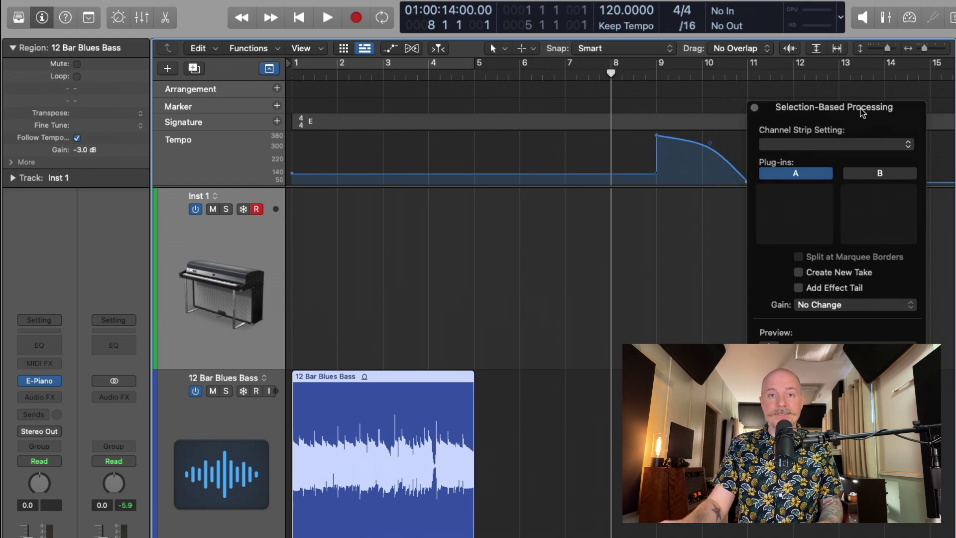
pyautogui.press('x')
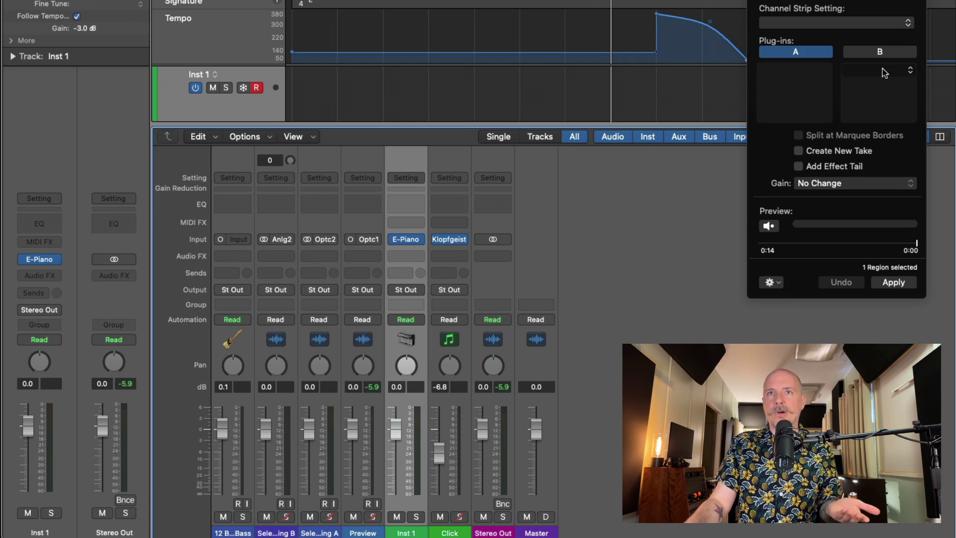
pyautogui.moveTo(878, 1); pyautogui.dragTo(921, 233)
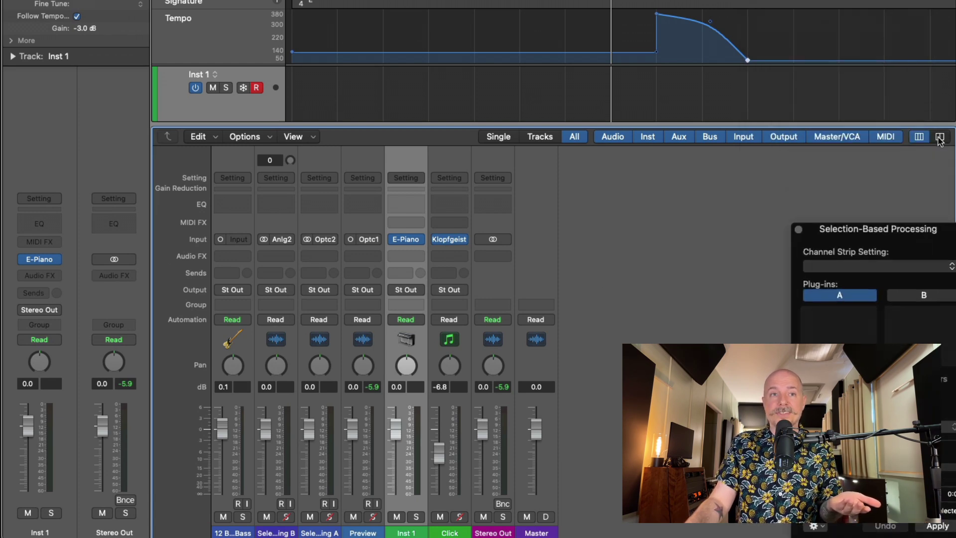
pyautogui.click(940, 137)
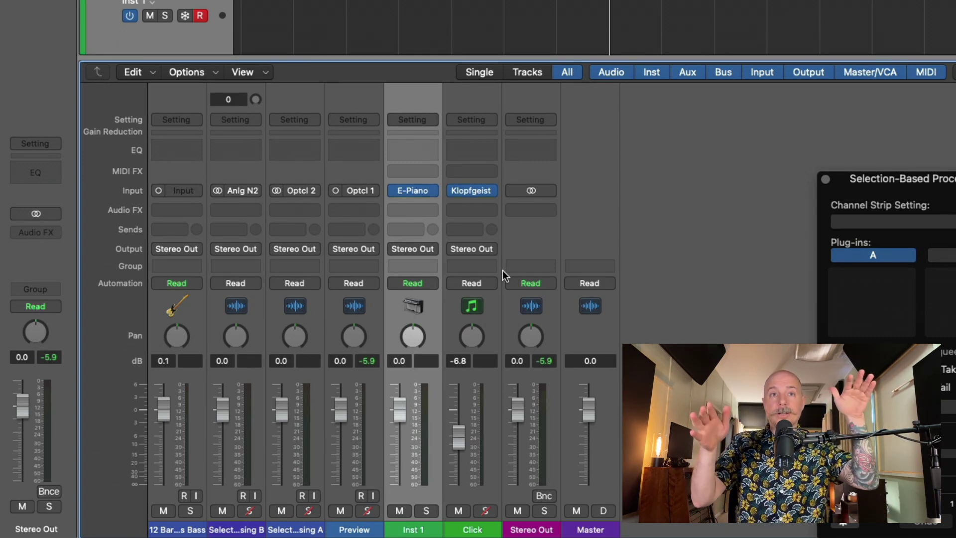
pyautogui.click(825, 179)
pyautogui.click(471, 528)
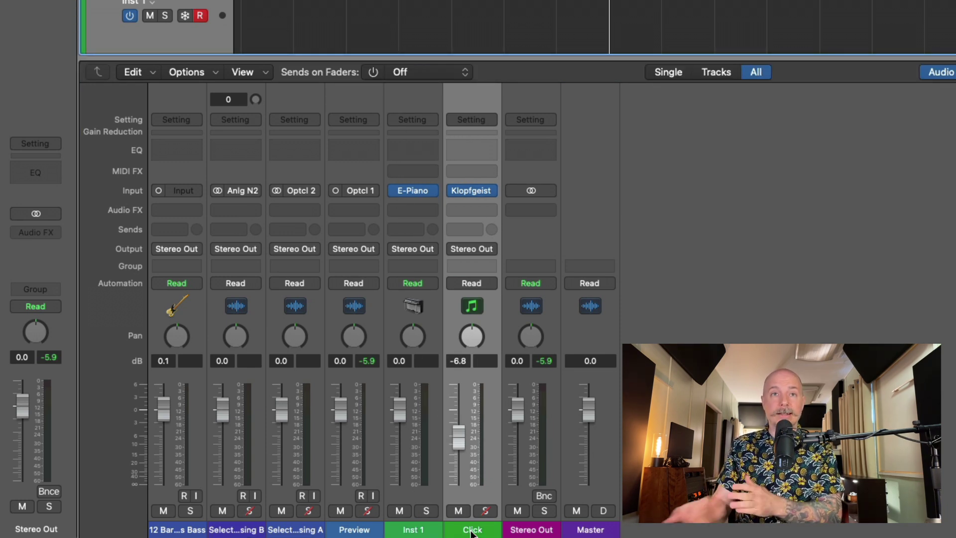
pyautogui.click(472, 190)
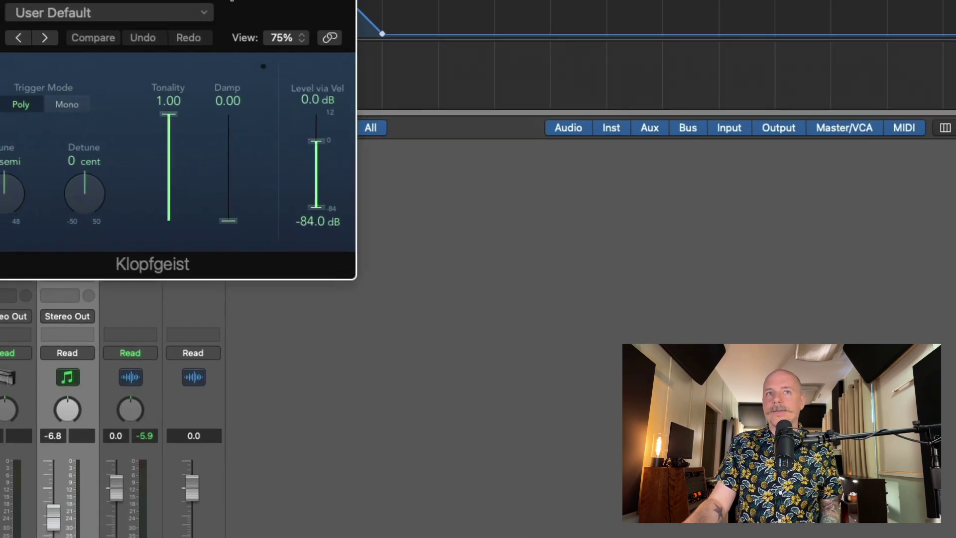
pyautogui.moveTo(218, 0); pyautogui.dragTo(450, 98)
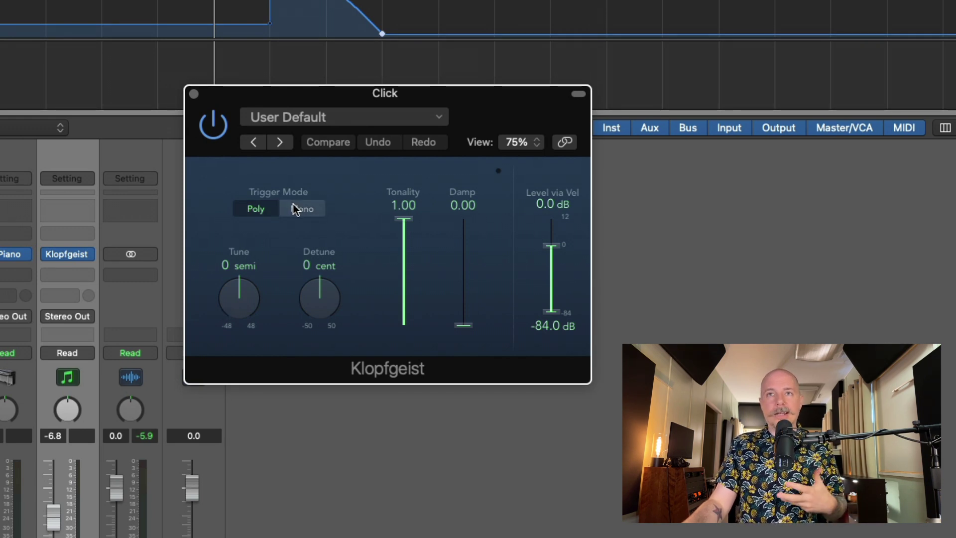
pyautogui.click(194, 93)
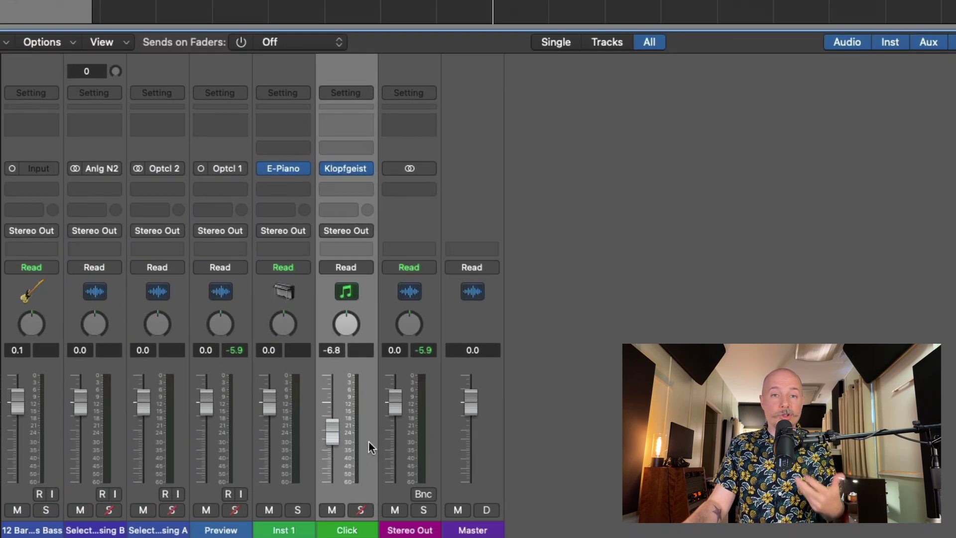
# Delete the 12 Bar Blues Bass track
pyautogui.rightClick(368, 441)
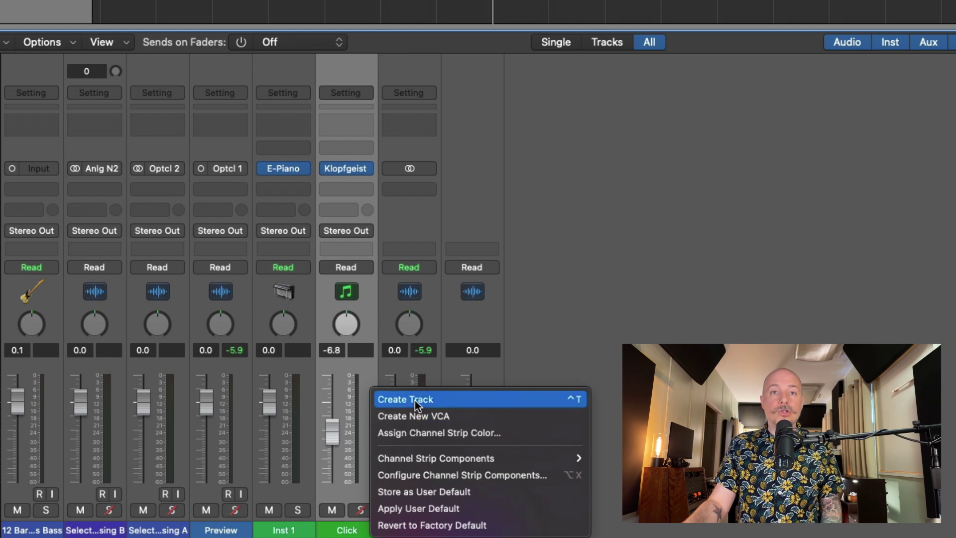
pyautogui.click(414, 401)
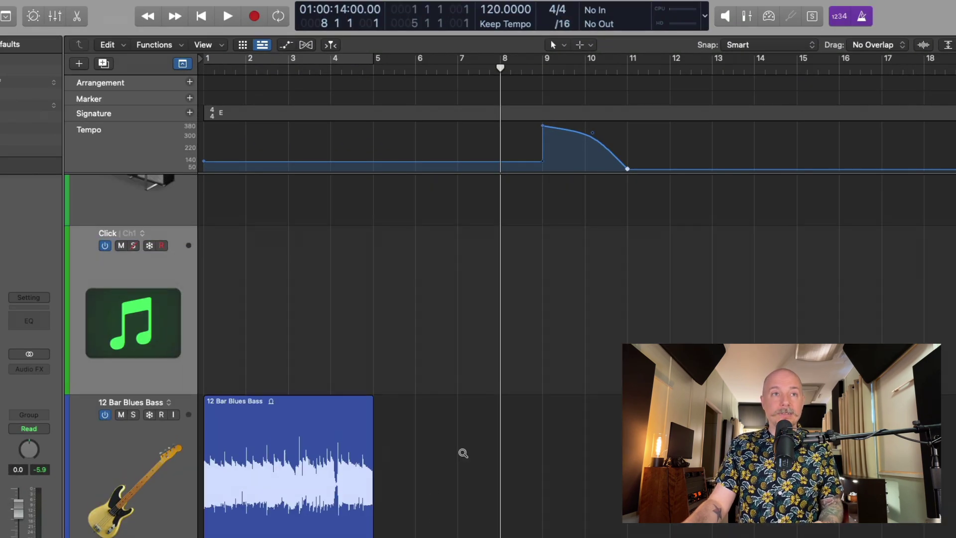
pyautogui.keyDown('ctrl'); pyautogui.keyDown('alt'); pyautogui.click(463, 452); pyautogui.keyUp('alt'); pyautogui.keyUp('ctrl')
pyautogui.click(84, 245)
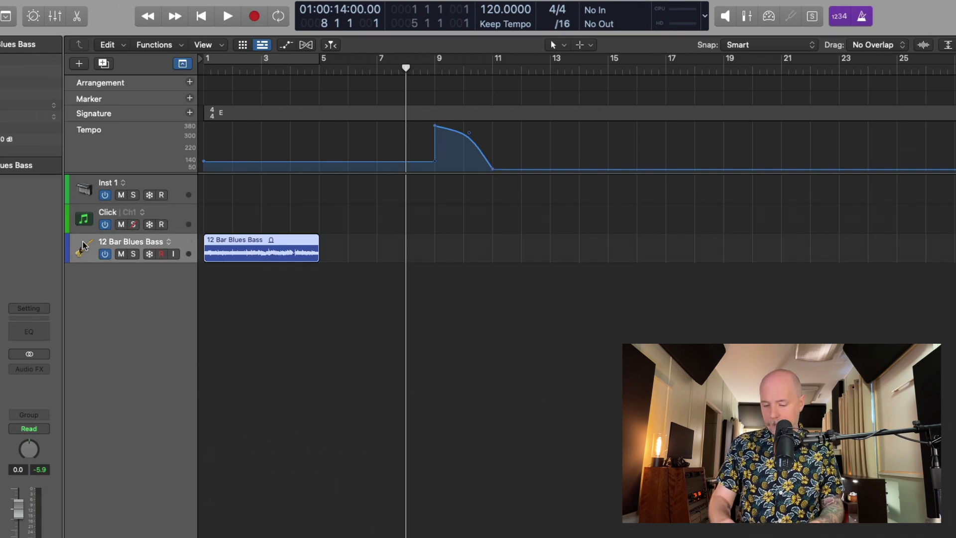
pyautogui.press('Delete')
pyautogui.press('Delete')
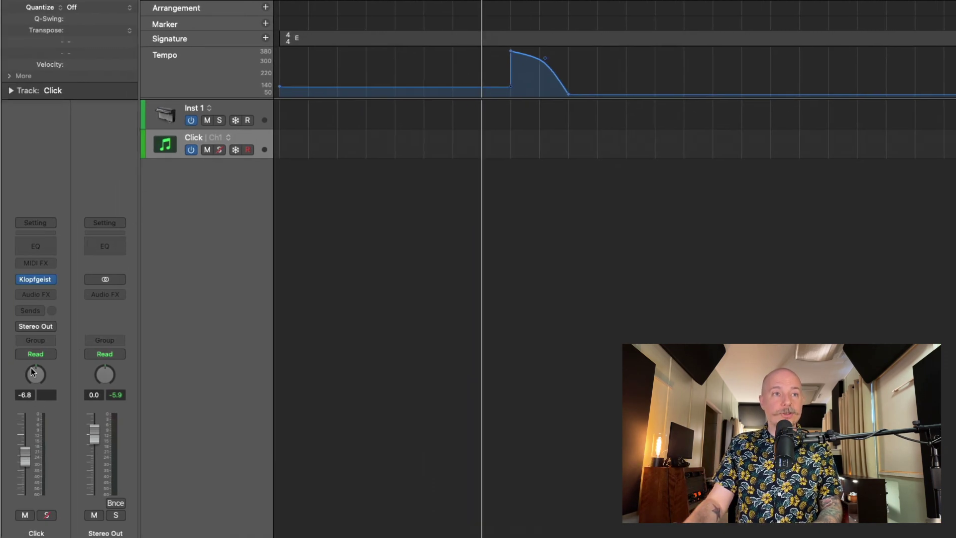
# Reset the Stereo Out peak, turn the metronome click on, and move the project end to bar 17
pyautogui.click(119, 394)
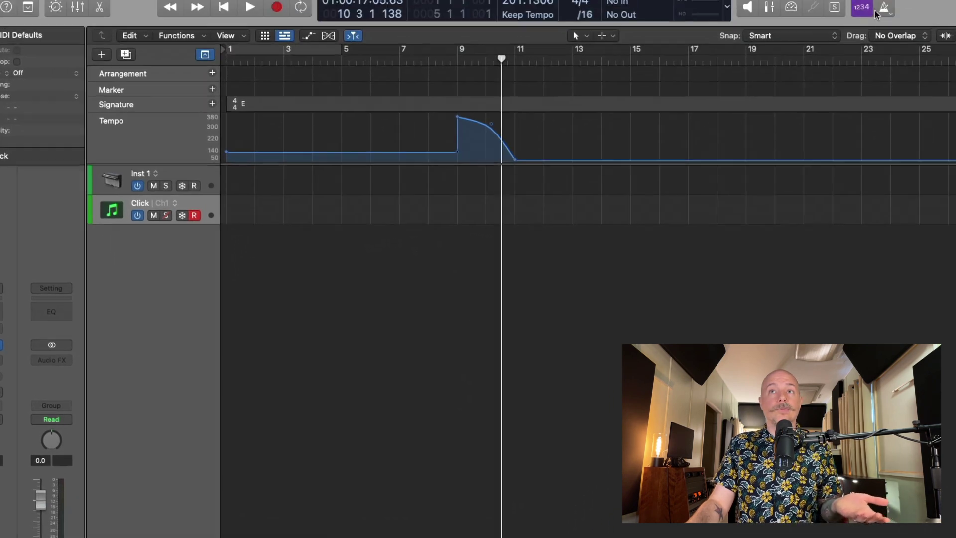
pyautogui.click(877, 13)
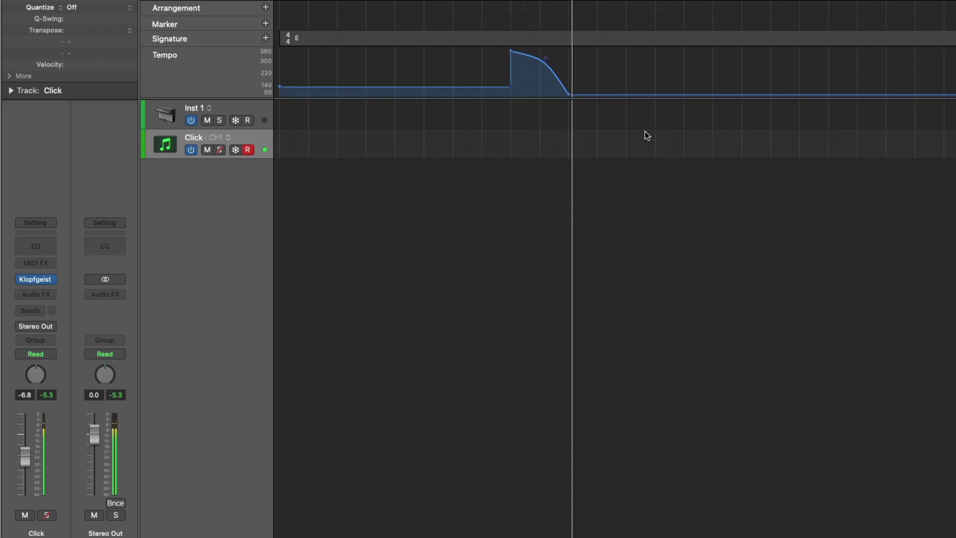
pyautogui.press('super+Left')
pyautogui.press('super+Left')
pyautogui.press('super+Left')
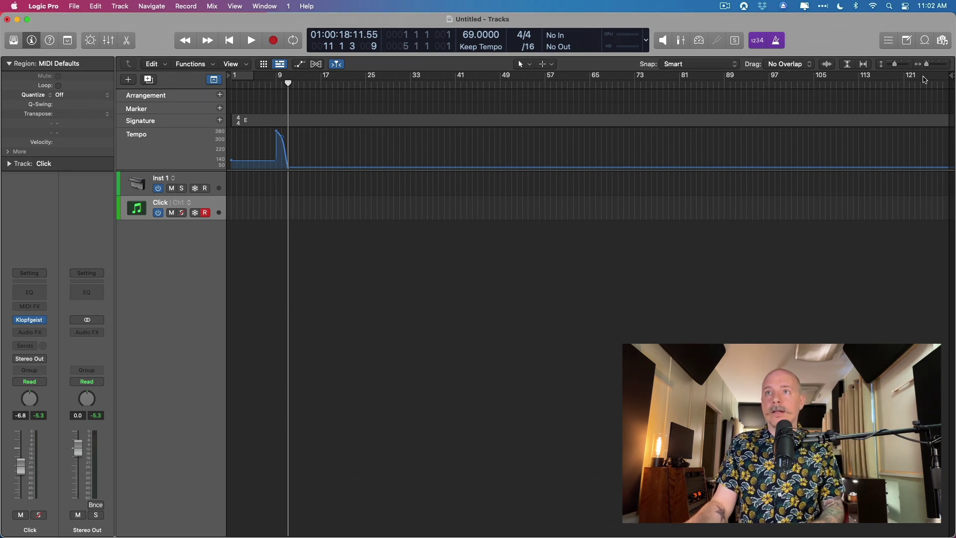
pyautogui.moveTo(947, 76); pyautogui.dragTo(320, 102)
pyautogui.press('z')
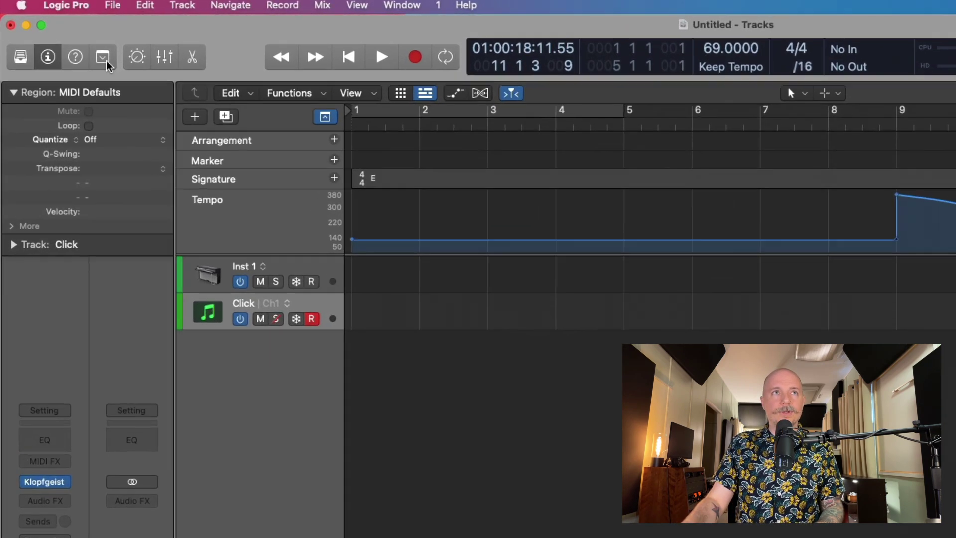
# Bounce the Click track in place to a new track named Click_bip
pyautogui.click(73, 6)
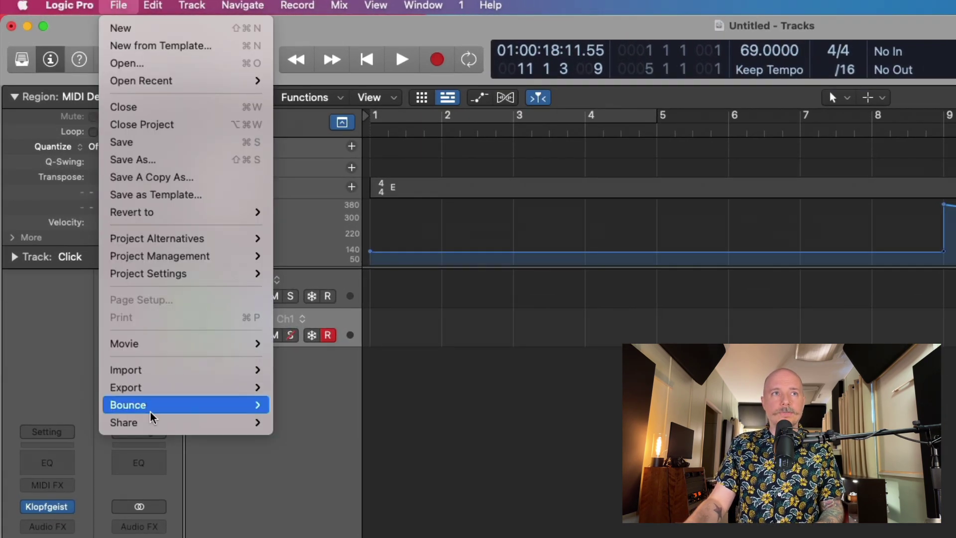
pyautogui.moveTo(155, 405)
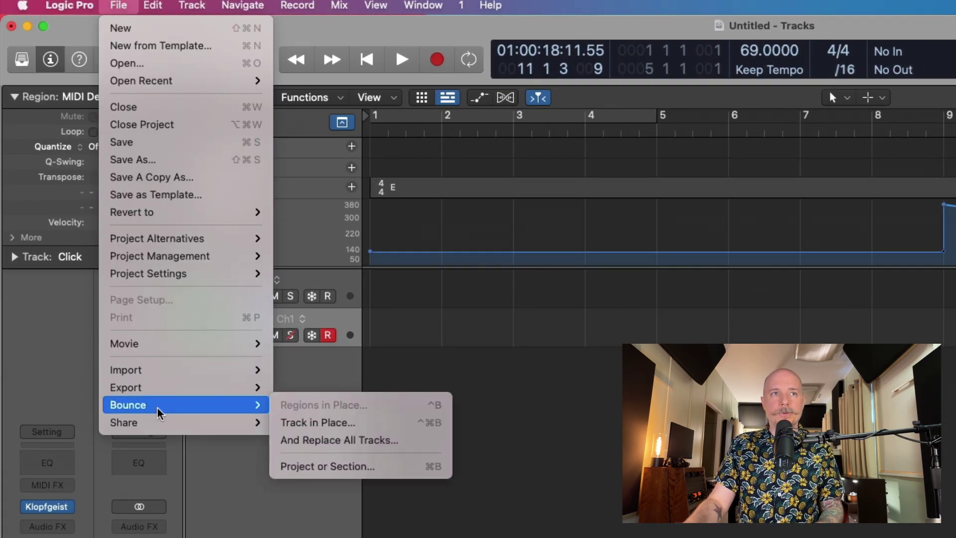
pyautogui.click(294, 424)
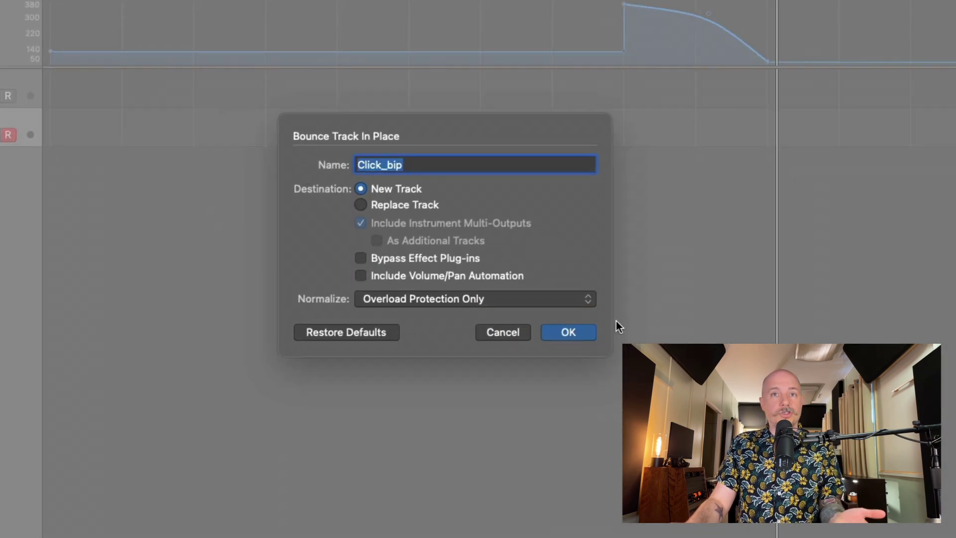
pyautogui.click(570, 334)
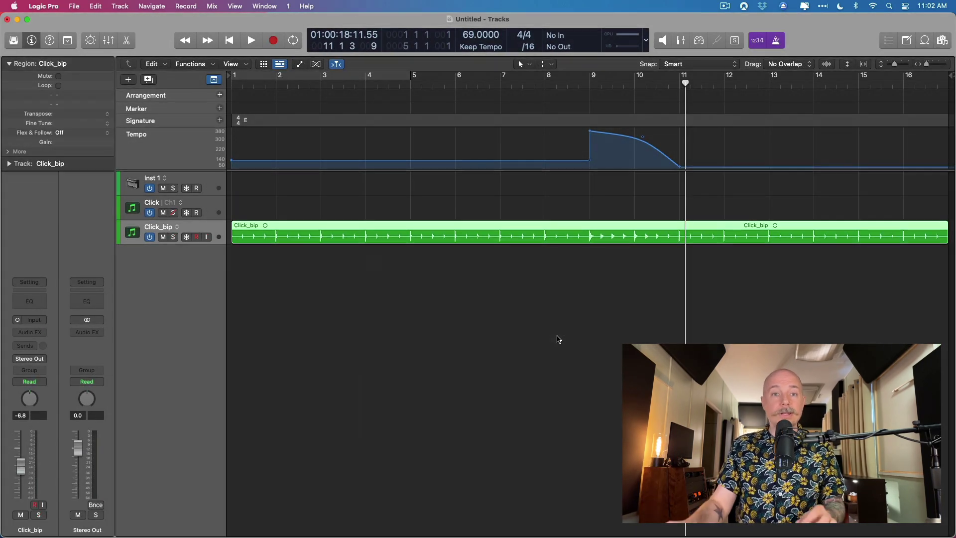
# Turn the metronome off and play the bounced click from bar 8 to check it
pyautogui.click(770, 43)
pyautogui.press('space')
pyautogui.click(560, 223)
pyautogui.press('z')
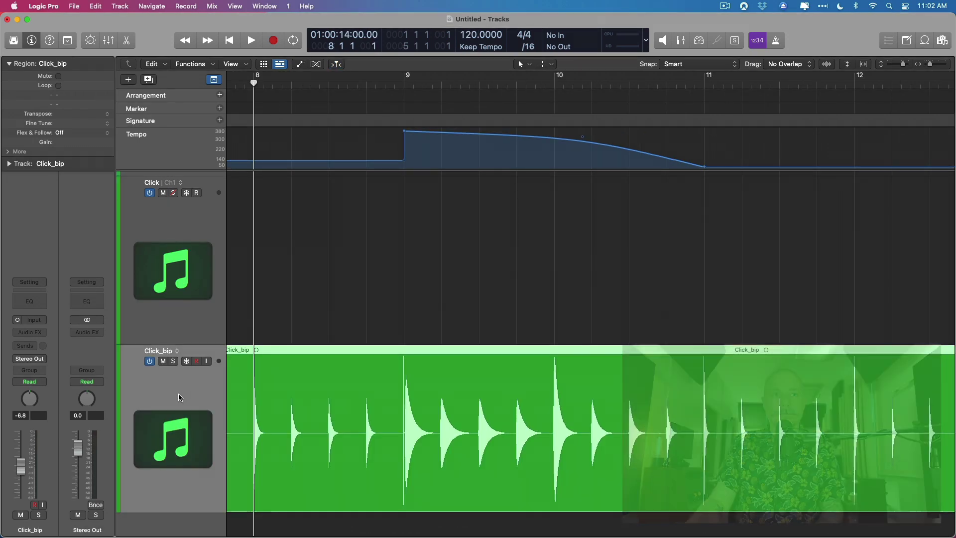
pyautogui.press('space')
pyautogui.scroll(-1, 301, 293)
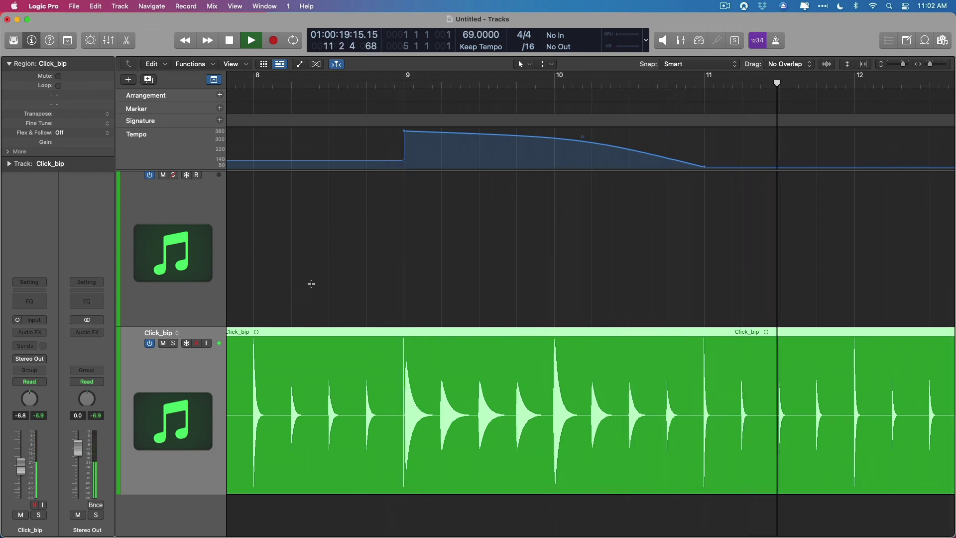
pyautogui.press('space')
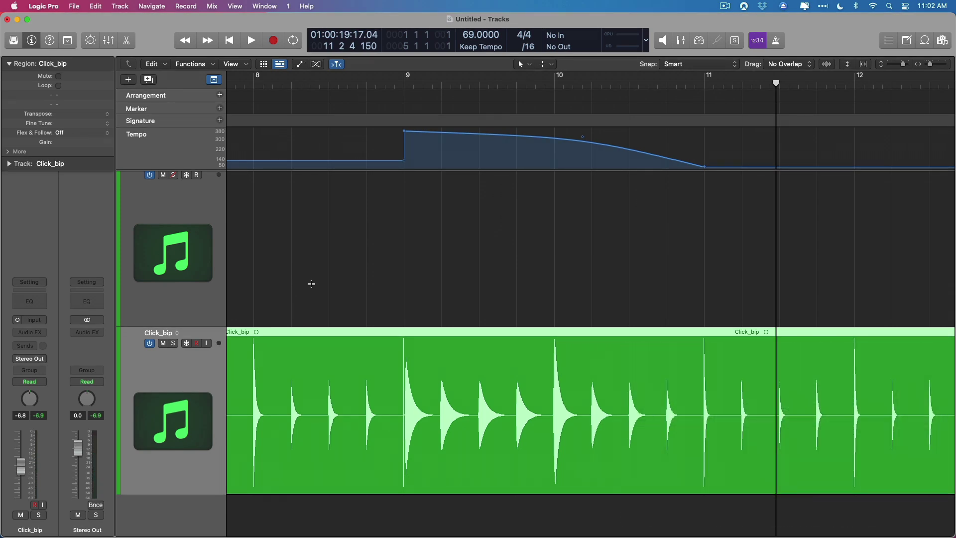
pyautogui.hscroll(-5, 319, 283)
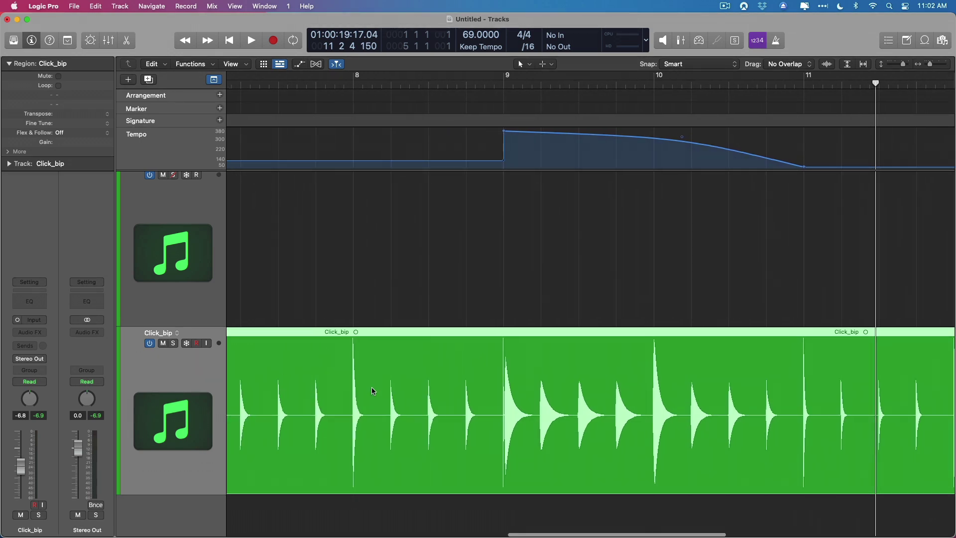
pyautogui.press('z')
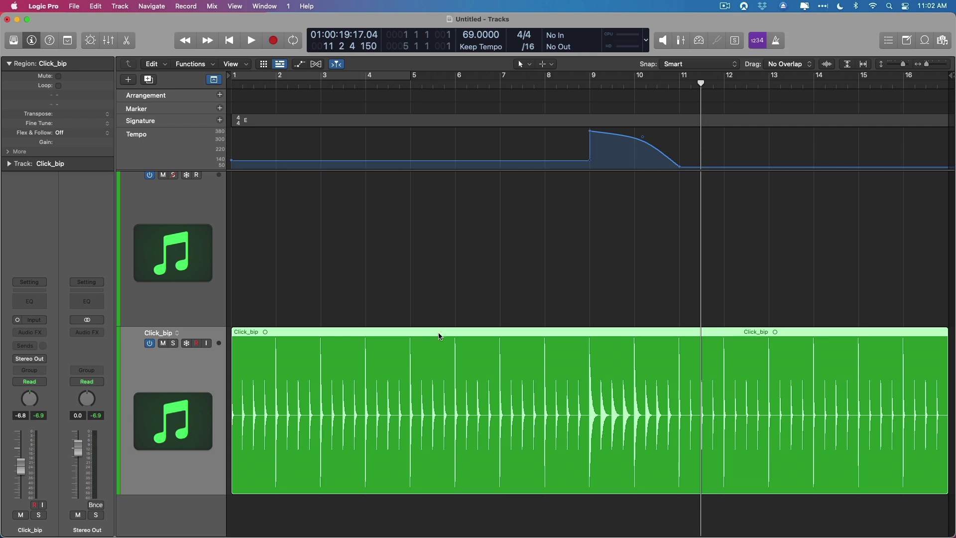
# Delete the tempo curve to leave a flat 120 BPM, then play Click_bip from bar 8
pyautogui.click(738, 153)
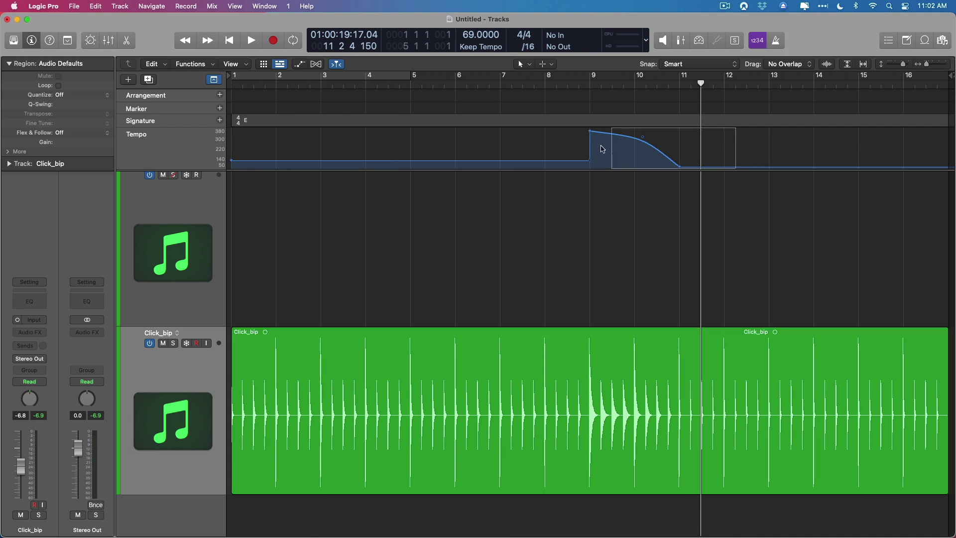
pyautogui.press('Delete')
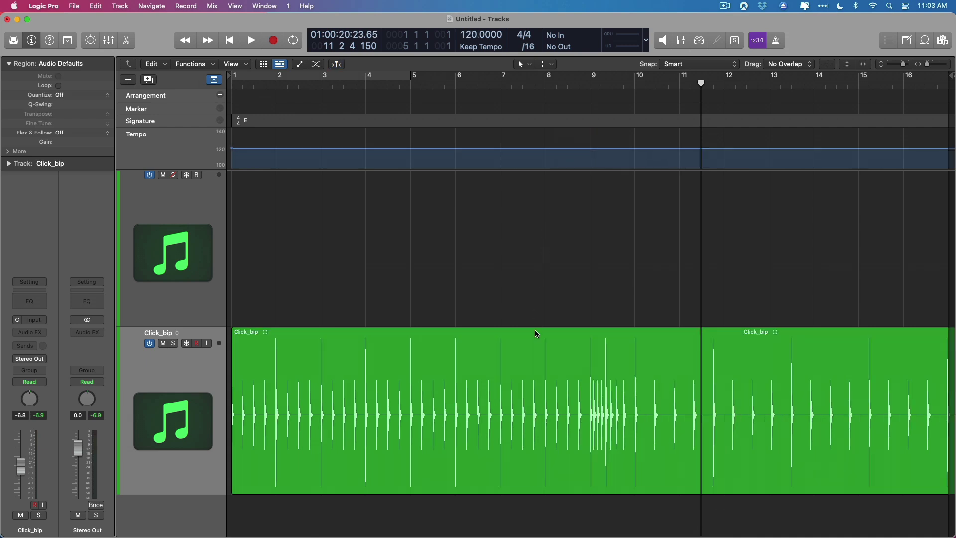
pyautogui.moveTo(503, 348); pyautogui.dragTo(700, 449)
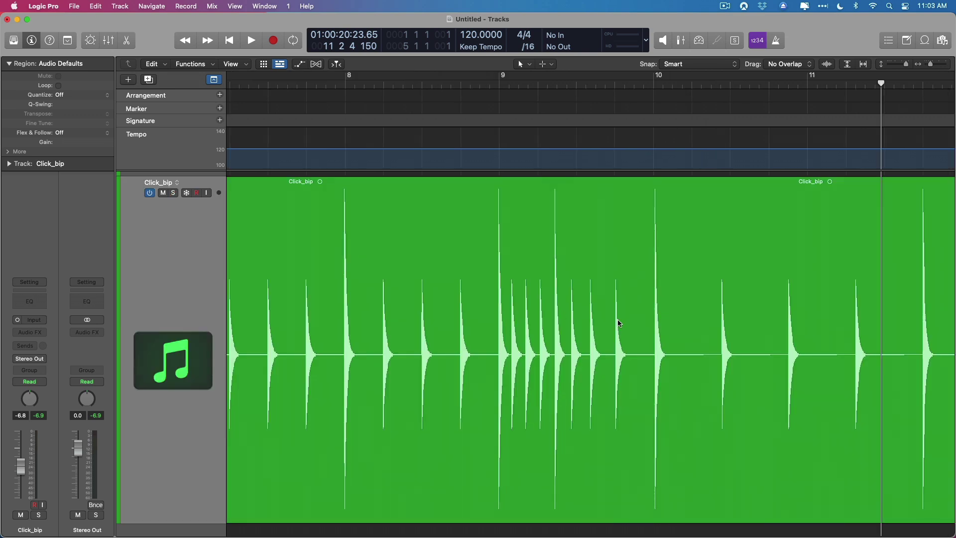
pyautogui.doubleClick(347, 80)
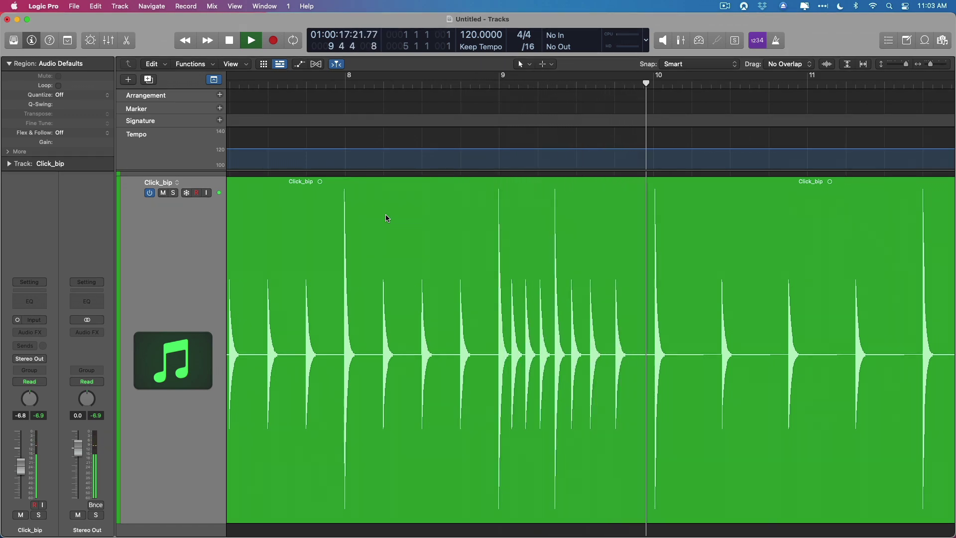
pyautogui.press('space')
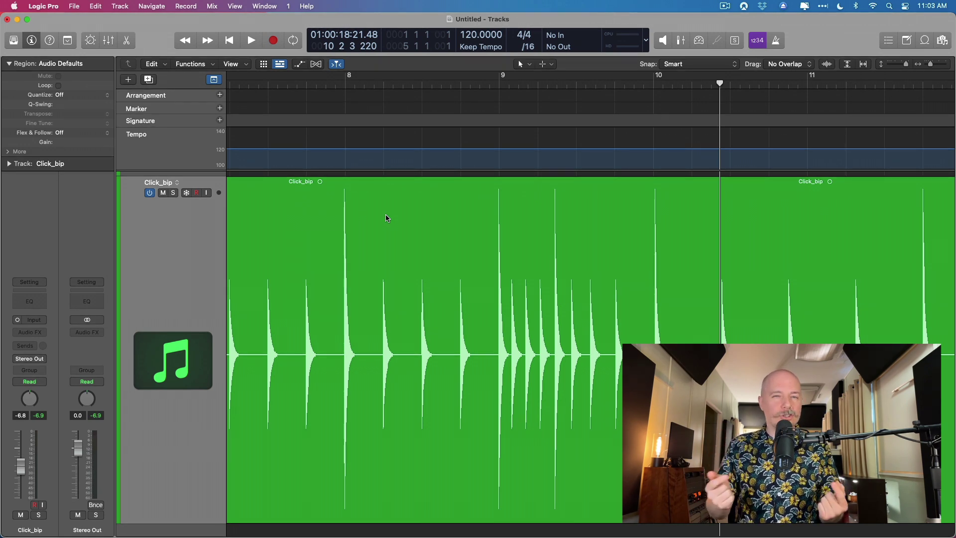
# Undo the tempo deletion to restore the 355 BPM ramp and set the playhead at bar 9
pyautogui.press('super+z')
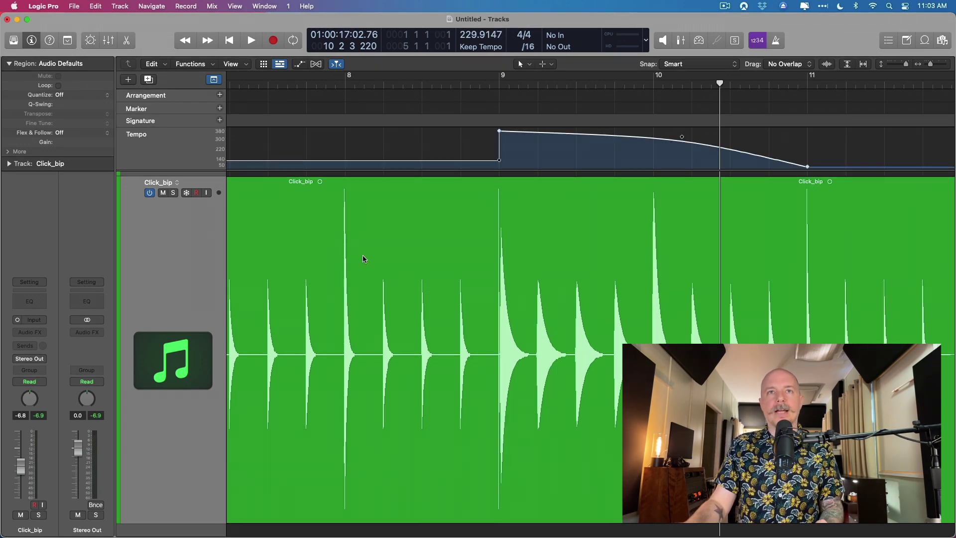
pyautogui.press('super+z')
pyautogui.moveTo(493, 323); pyautogui.dragTo(620, 480)
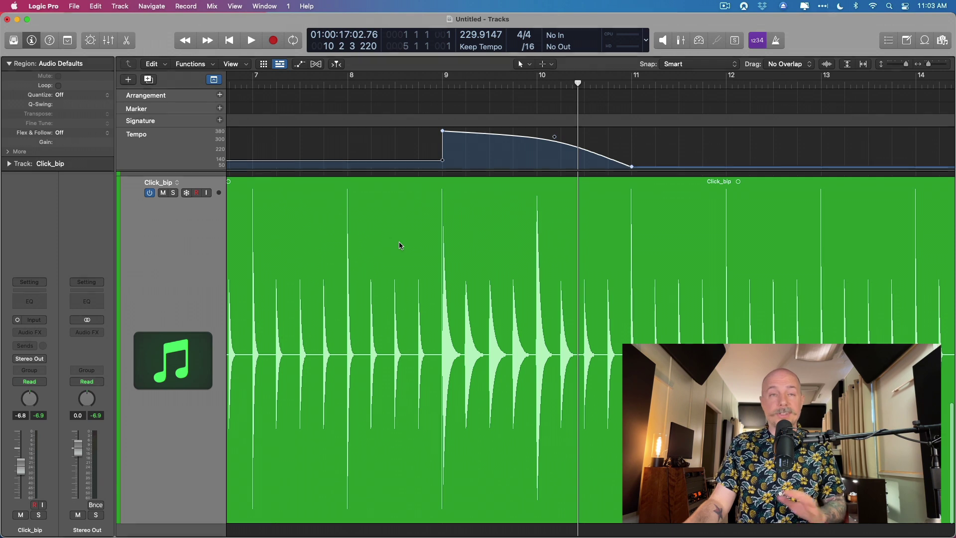
pyautogui.scroll(1, 408, 244)
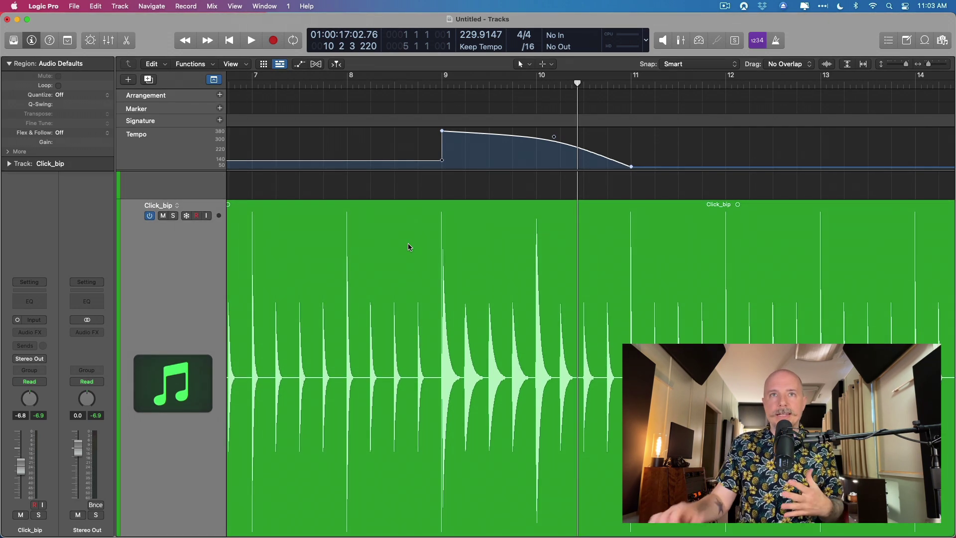
pyautogui.click(419, 85)
pyautogui.click(445, 86)
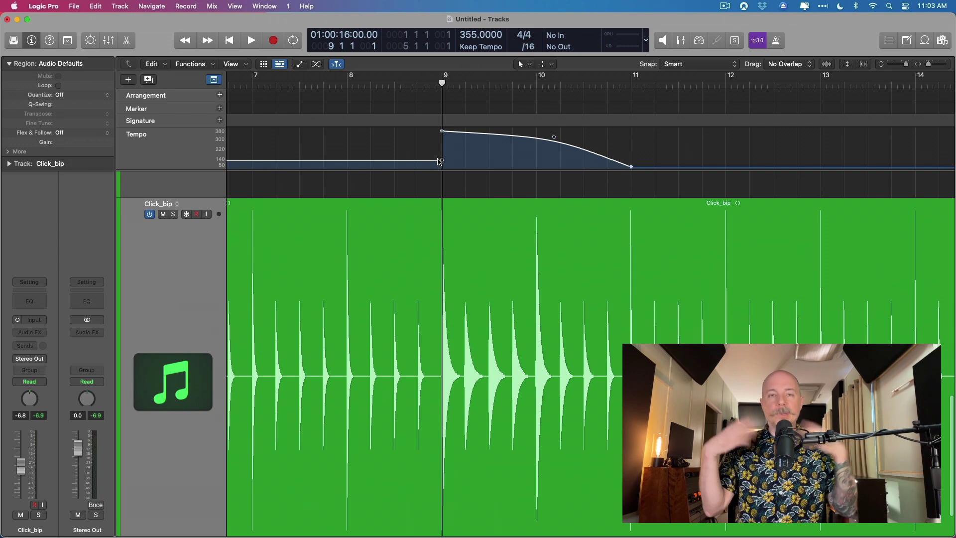
# Split the Click_bip region at bars 9 and 11, undoing a stray edit
pyautogui.click(446, 215)
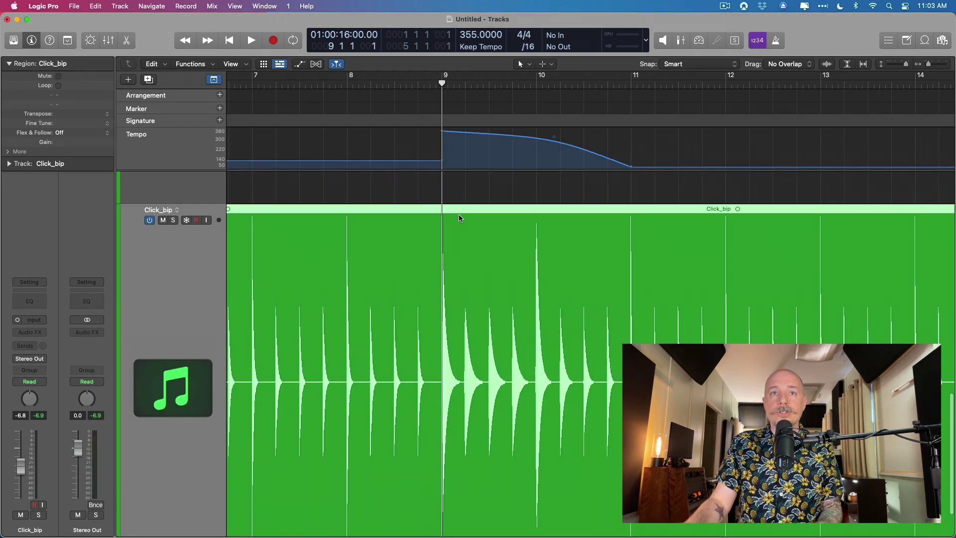
pyautogui.press('super+t')
pyautogui.scroll(-1, 454, 239)
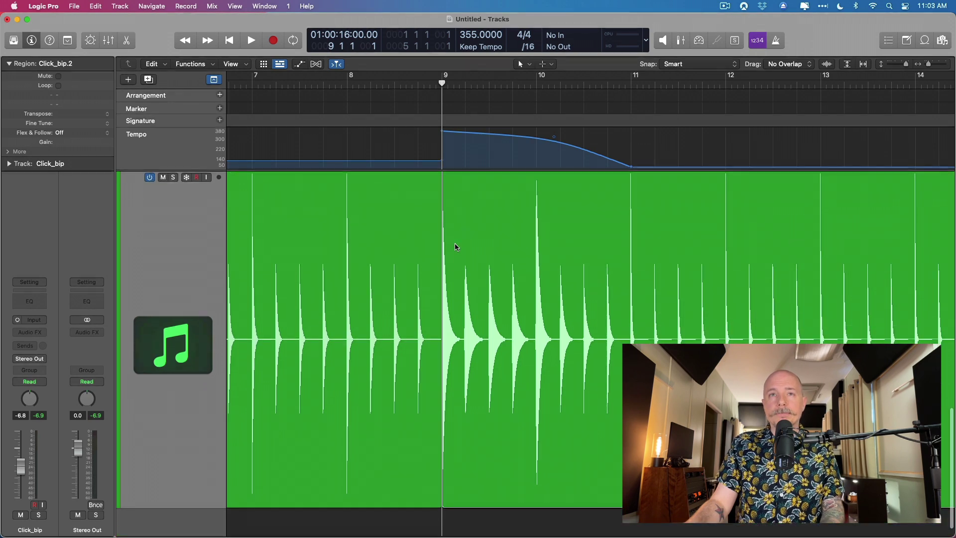
pyautogui.click(594, 85)
pyautogui.press('super+t')
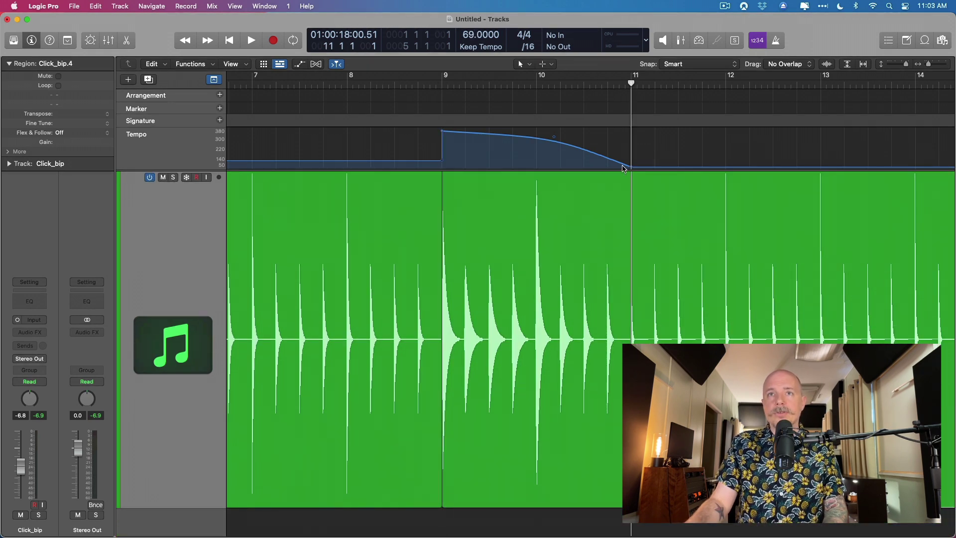
pyautogui.click(536, 85)
pyautogui.moveTo(533, 131); pyautogui.dragTo(622, 147)
pyautogui.press('super+z')
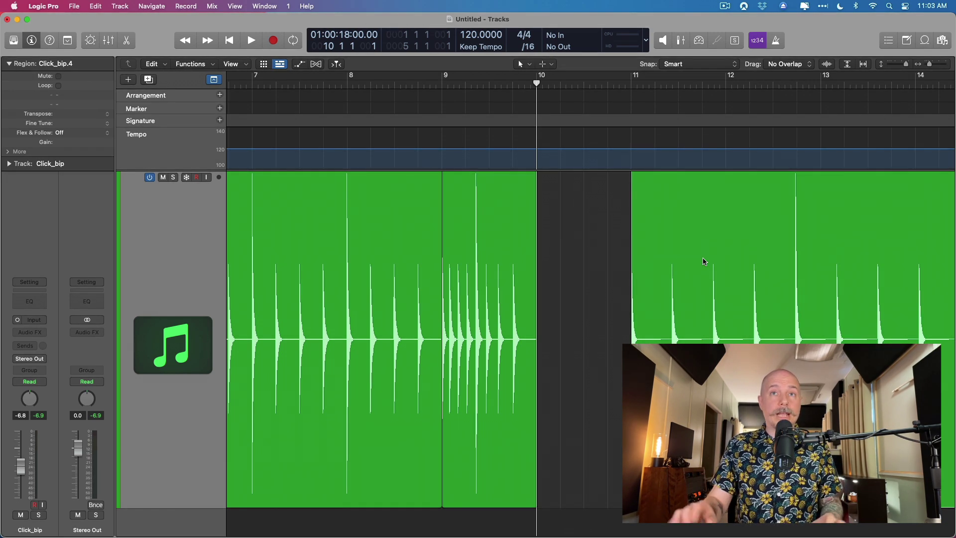
pyautogui.press('super+Left')
pyautogui.press('super+Left')
pyautogui.press('super+shift+z')
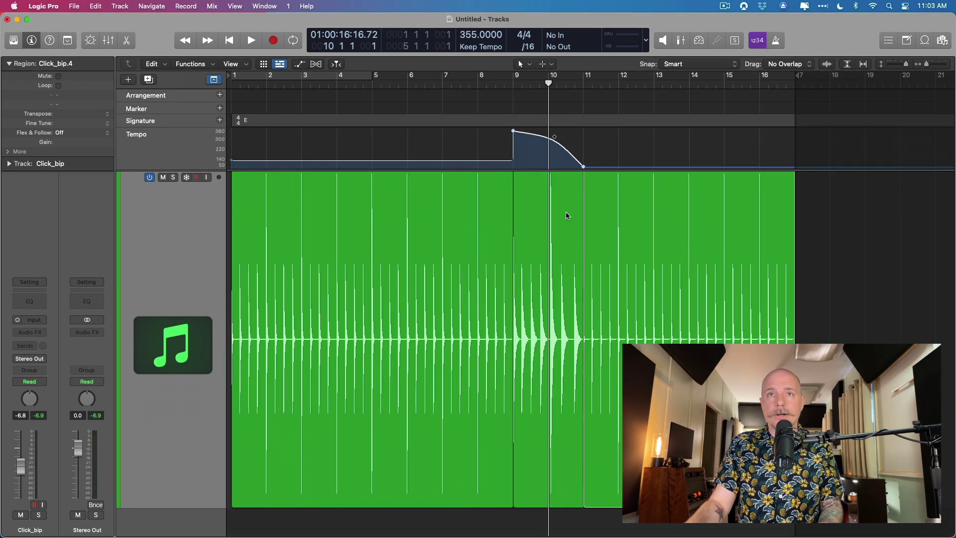
# Delete the extra Click_bip.4 and Click_bip.1 regions, keeping Click_bip.3
pyautogui.click(569, 218)
pyautogui.doubleClick(586, 168)
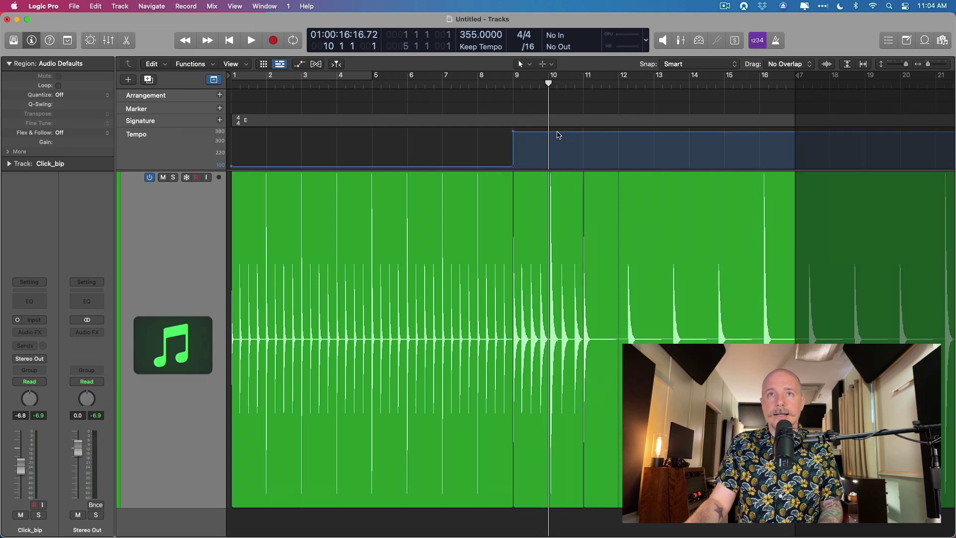
pyautogui.keyDown('ctrl'); pyautogui.keyDown('alt'); pyautogui.click(510, 209); pyautogui.keyUp('alt'); pyautogui.keyUp('ctrl')
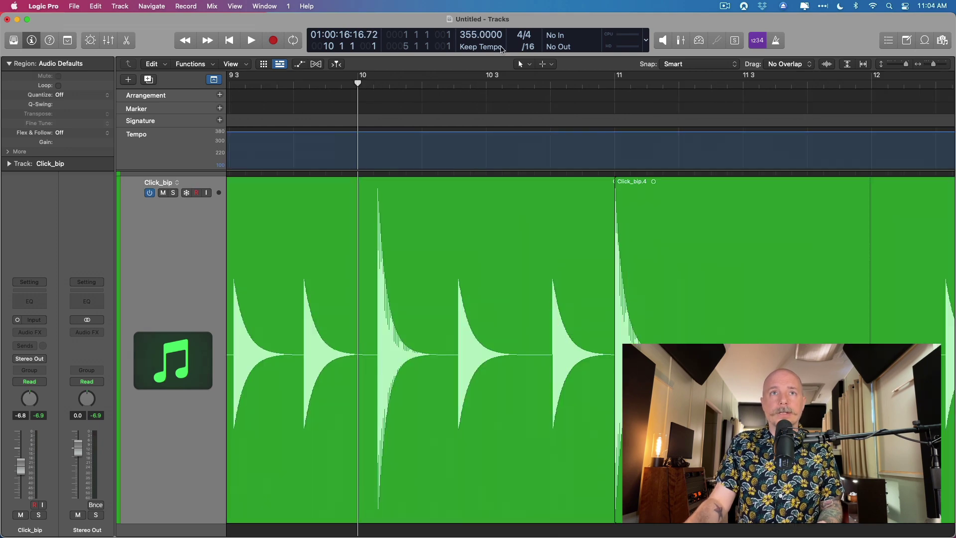
pyautogui.keyDown('ctrl'); pyautogui.keyDown('alt'); pyautogui.click(441, 250); pyautogui.keyUp('alt'); pyautogui.keyUp('ctrl')
pyautogui.click(703, 292)
pyautogui.keyDown('shift'); pyautogui.click(318, 270); pyautogui.keyUp('shift')
pyautogui.press('Delete')
# Trim Click_bip.3, split it at bar 10, and delete the right half
pyautogui.keyDown('ctrl'); pyautogui.keyDown('alt'); pyautogui.click(458, 245); pyautogui.keyUp('alt'); pyautogui.keyUp('ctrl')
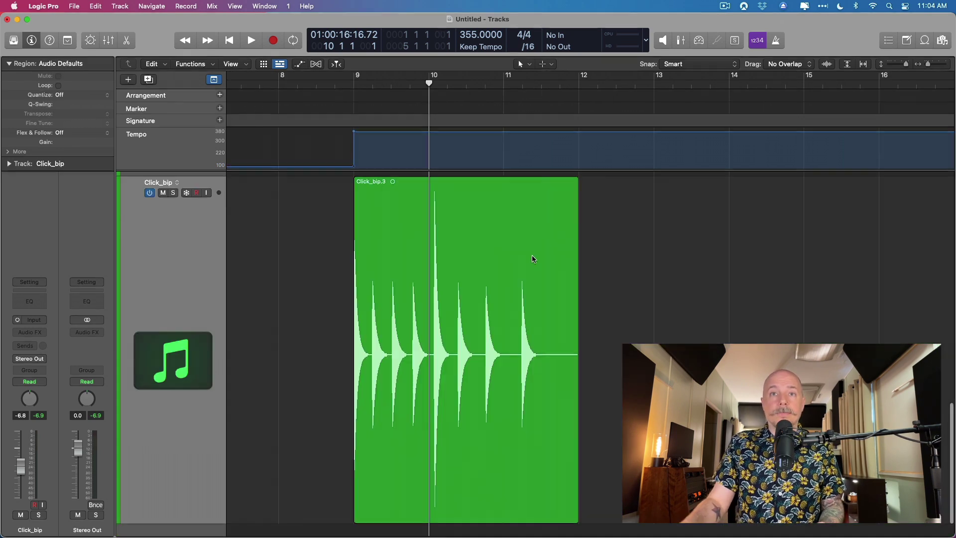
pyautogui.moveTo(576, 478); pyautogui.dragTo(503, 440)
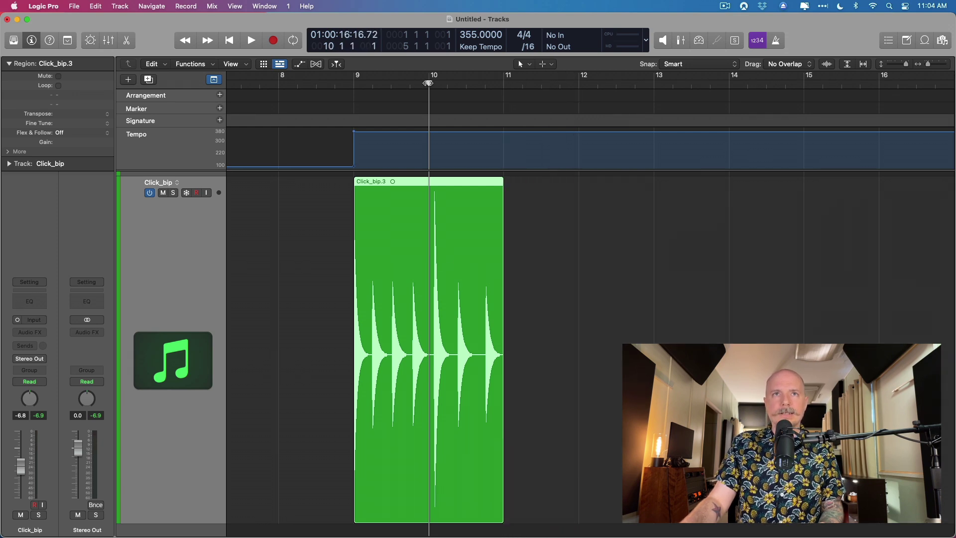
pyautogui.hotkey('ctrl', '.')
pyautogui.press('super+t')
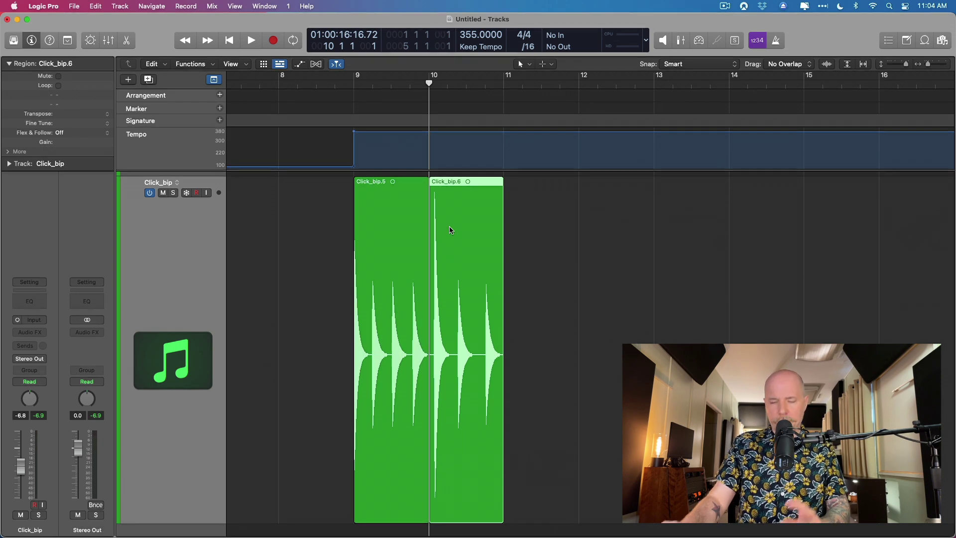
pyautogui.click(449, 226)
pyautogui.press('Delete')
# Repeat the one-bar Click_bip.5 region twice and select all three regions
pyautogui.click(438, 226)
pyautogui.press('super+r')
pyautogui.press('super+r')
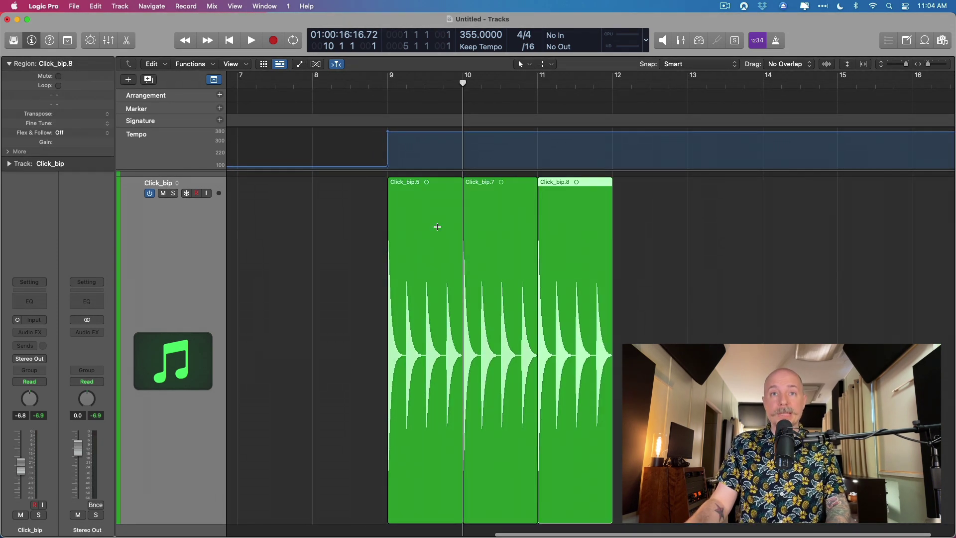
pyautogui.moveTo(373, 229); pyautogui.dragTo(667, 279)
# Bounce the three regions into Click_bip_1 and delete the original muted regions and track
pyautogui.hotkey('ctrl', 'b')
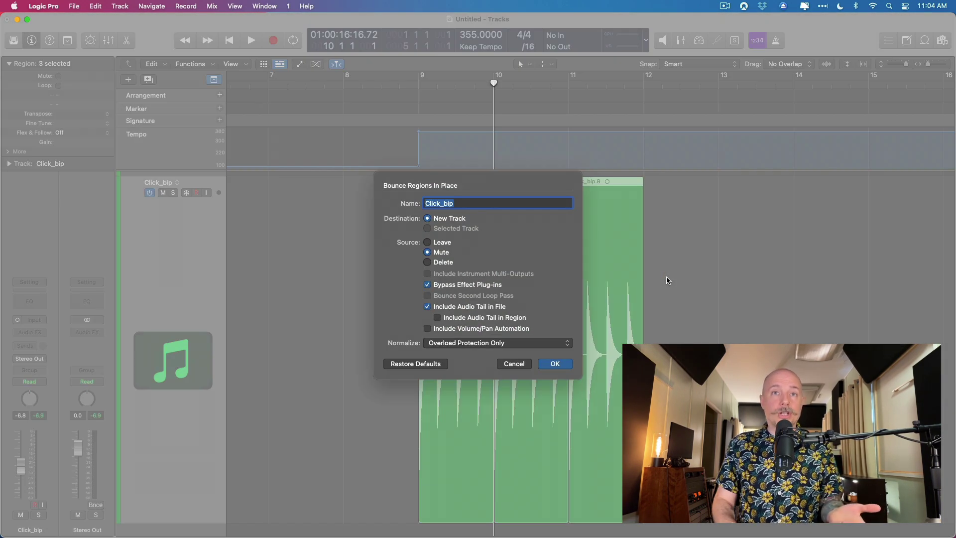
pyautogui.press('Return')
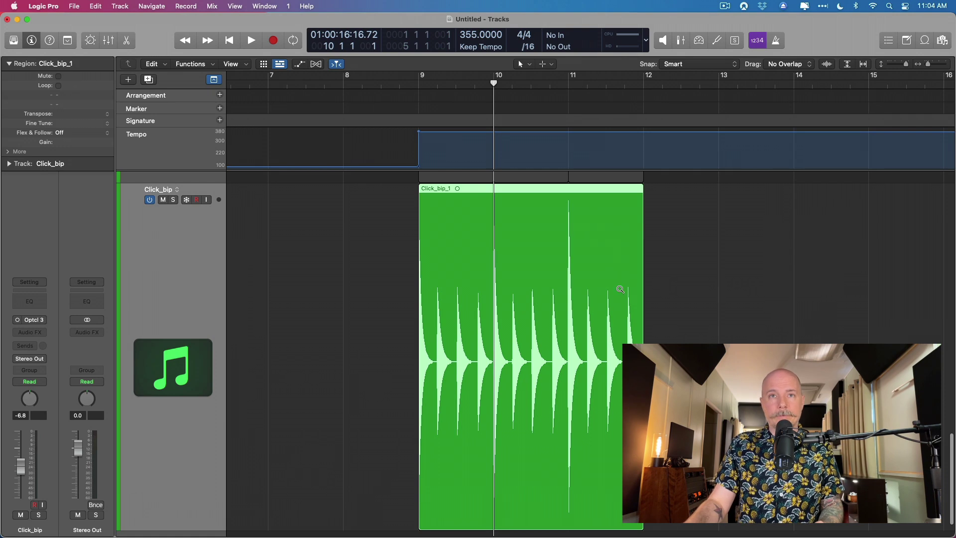
pyautogui.press('z')
pyautogui.click(161, 303)
pyautogui.press('BackSpace')
pyautogui.press('super+BackSpace')
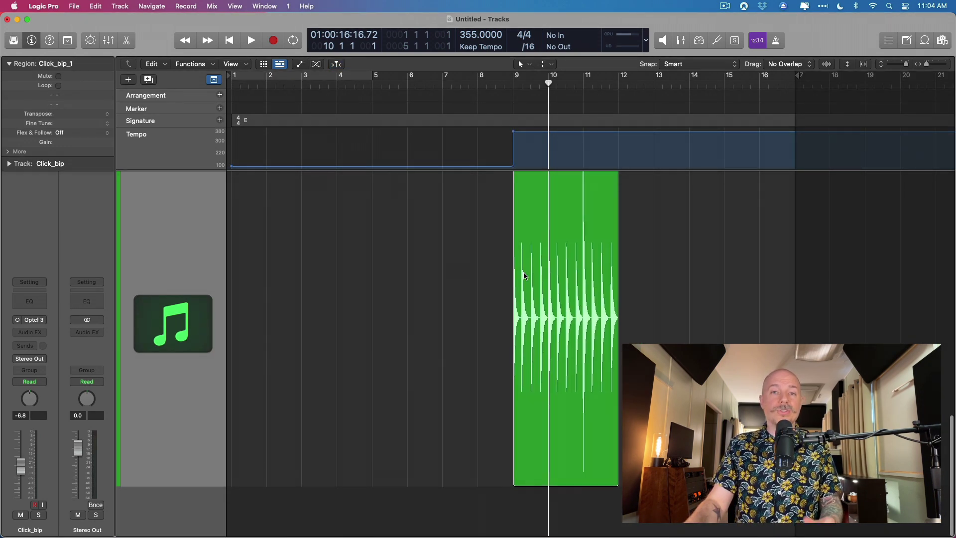
# Set the playhead exactly at bar 9
pyautogui.press('super+f')
pyautogui.click(493, 84)
pyautogui.click(512, 84)
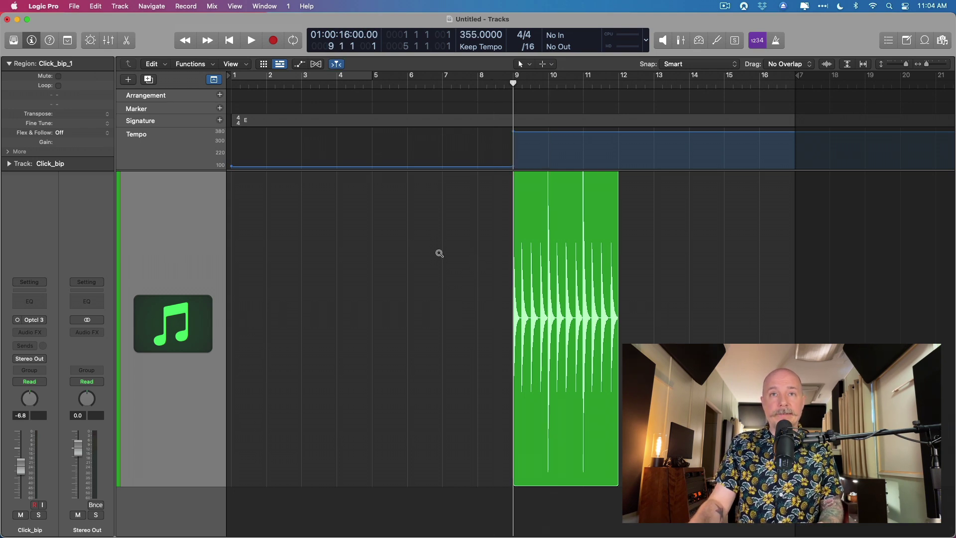
# Try moving Click_bip_1 earlier with the metronome on, audition it, then undo the move
pyautogui.moveTo(439, 249); pyautogui.dragTo(598, 450)
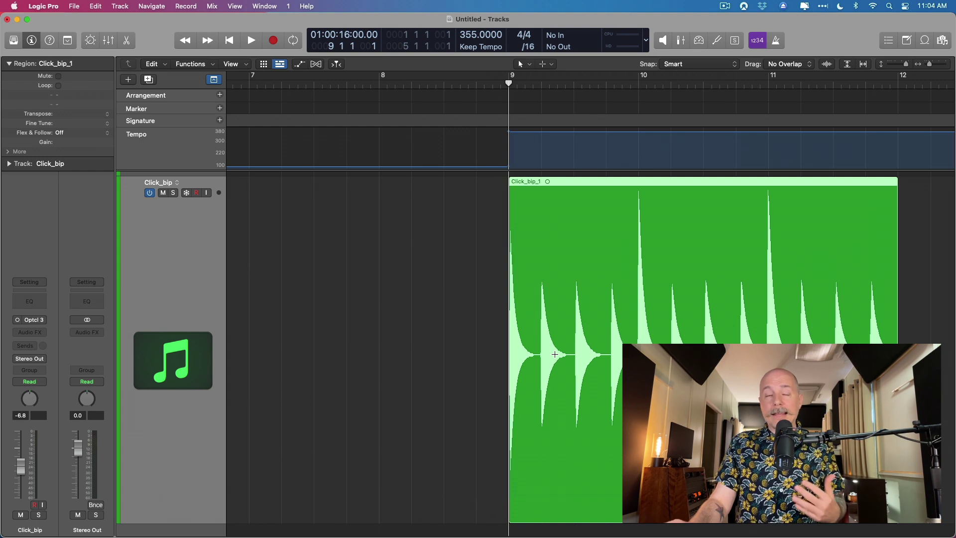
pyautogui.moveTo(636, 262); pyautogui.dragTo(395, 263)
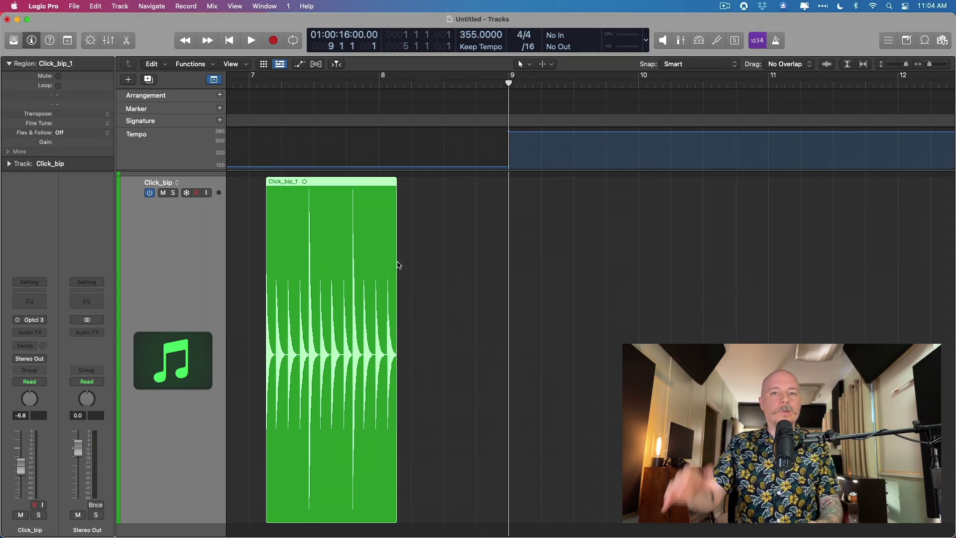
pyautogui.hscroll(-5, 512, 269)
pyautogui.click(249, 86)
pyautogui.press('k')
pyautogui.hscroll(-5, 443, 104)
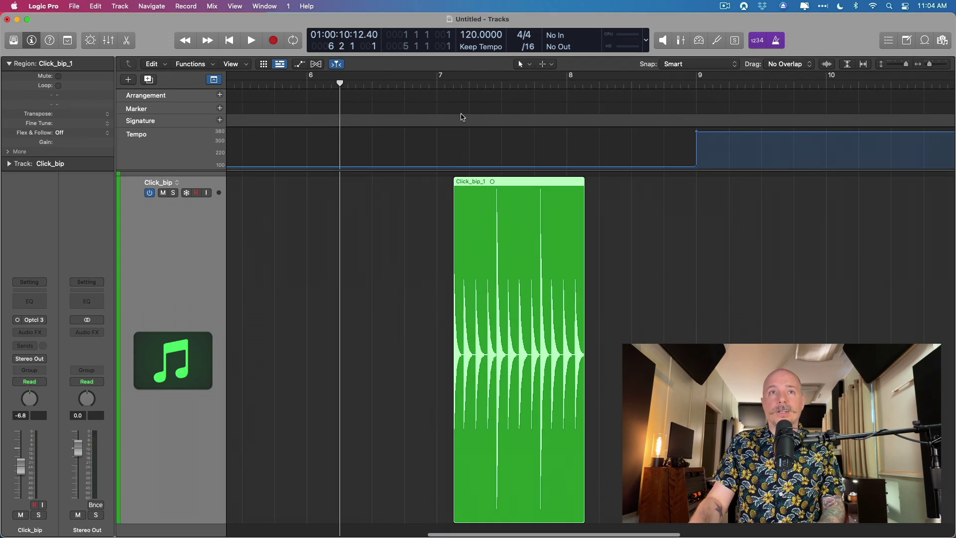
pyautogui.moveTo(497, 219); pyautogui.dragTo(482, 216)
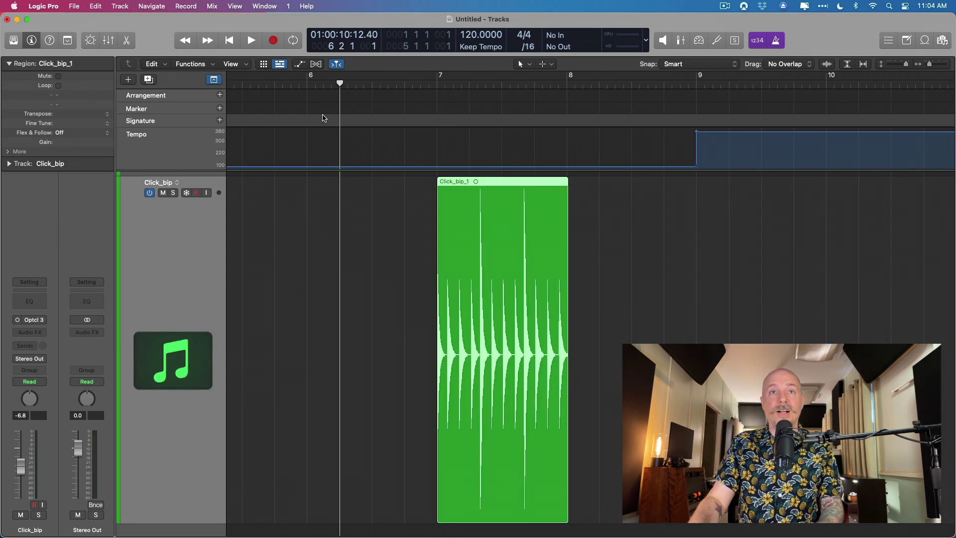
pyautogui.doubleClick(402, 85)
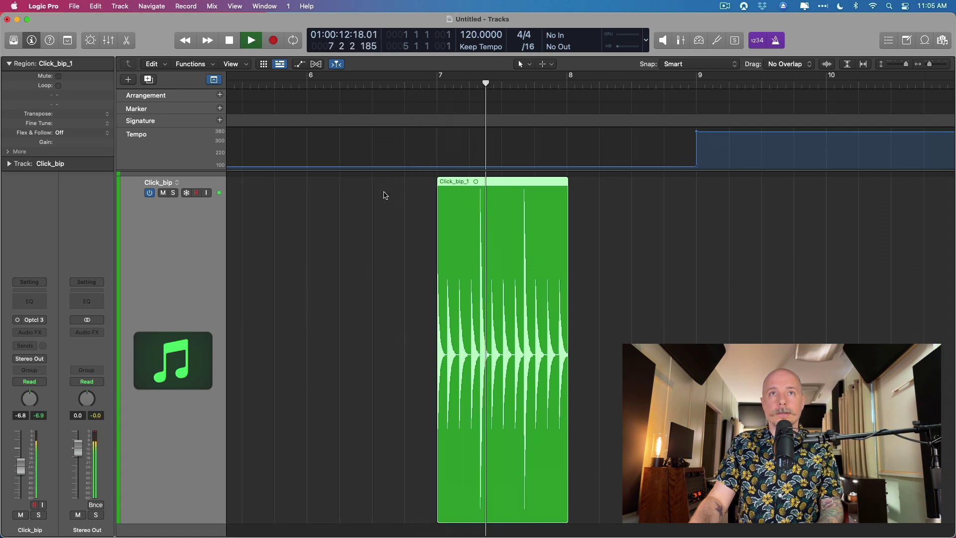
pyautogui.press('space')
pyautogui.press('super+z')
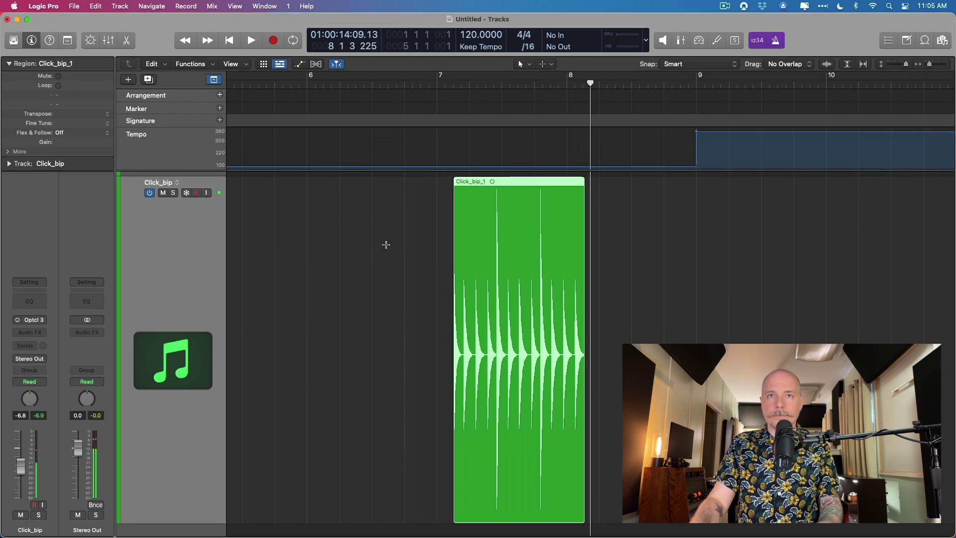
pyautogui.press('super+z')
# Shift Click_bip_1 to start near bar 8.3 and nudge its accent exactly onto bar 9
pyautogui.hscroll(5, 387, 248)
pyautogui.hscroll(3, 483, 271)
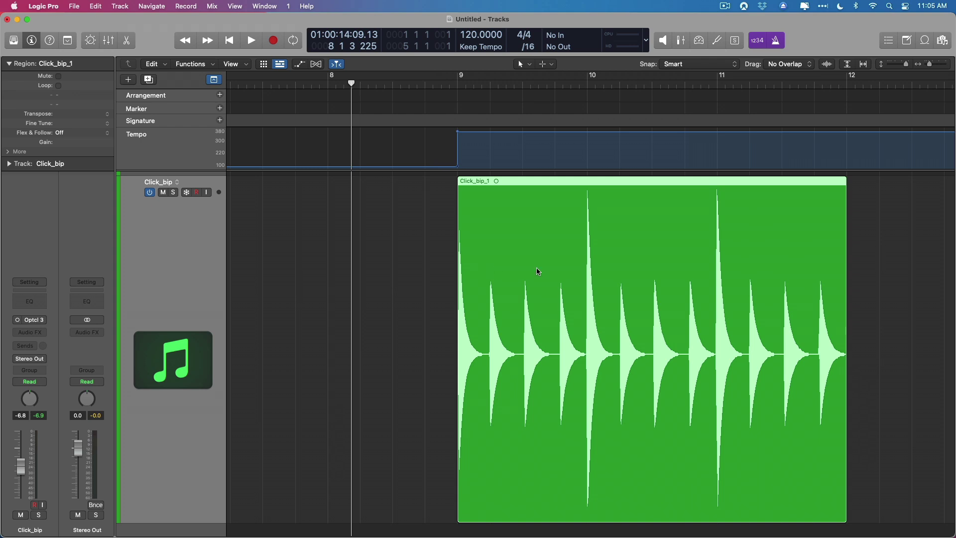
pyautogui.moveTo(342, 209); pyautogui.dragTo(687, 397)
pyautogui.moveTo(862, 253); pyautogui.dragTo(714, 254)
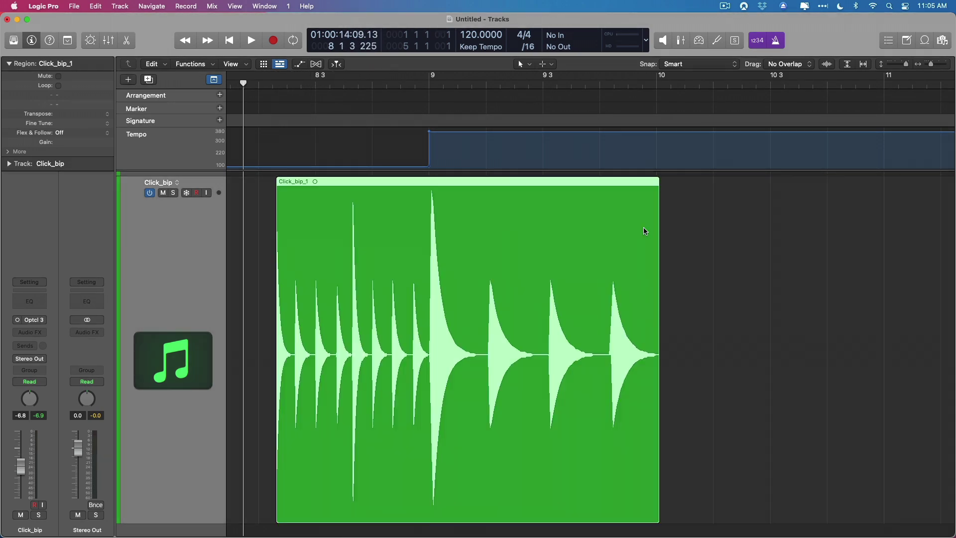
pyautogui.click(434, 96)
pyautogui.press('super+Right')
pyautogui.press('super+Right')
pyautogui.press('super+Right')
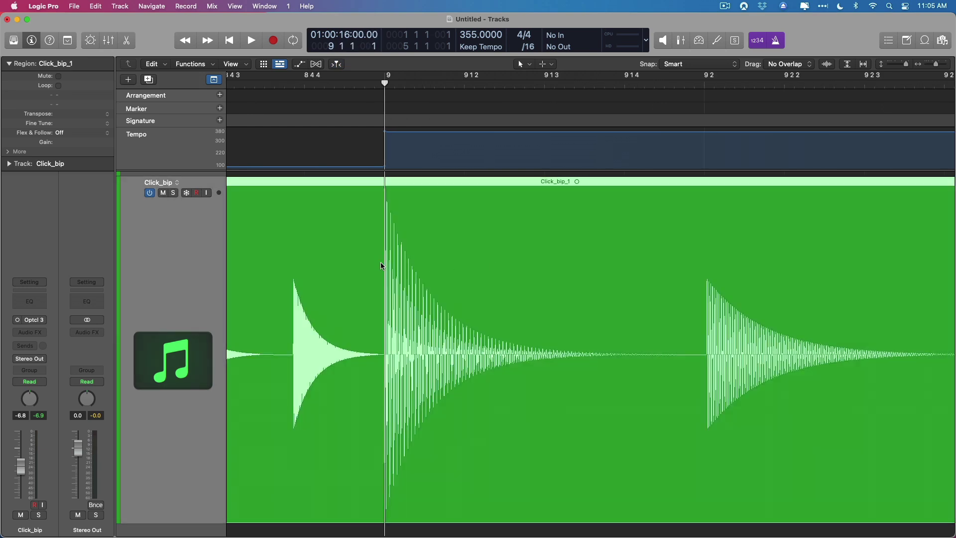
pyautogui.moveTo(363, 247); pyautogui.dragTo(416, 347)
pyautogui.moveTo(503, 289); pyautogui.dragTo(519, 284)
pyautogui.keyDown('ctrl'); pyautogui.keyDown('alt'); pyautogui.click(551, 305); pyautogui.keyUp('alt'); pyautogui.keyUp('ctrl')
pyautogui.click(271, 84)
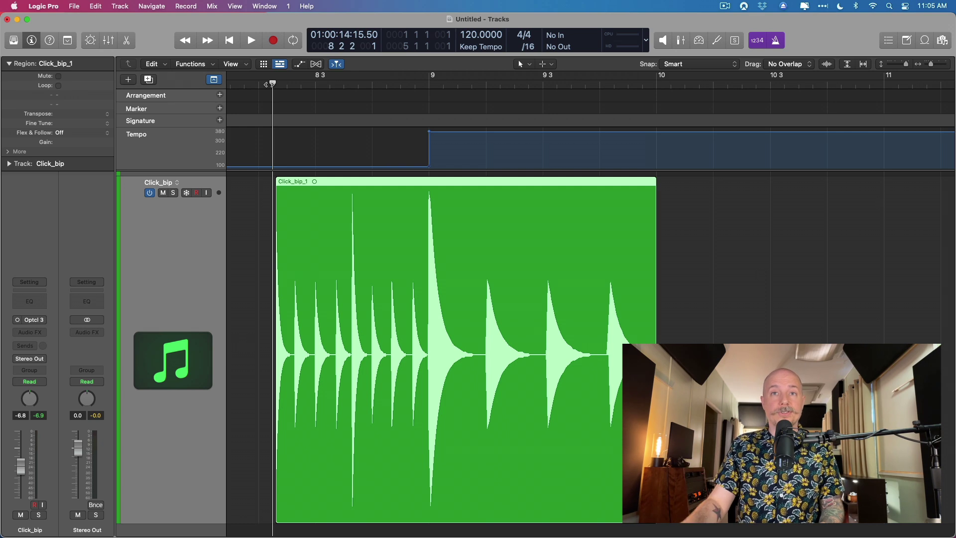
pyautogui.click(428, 84)
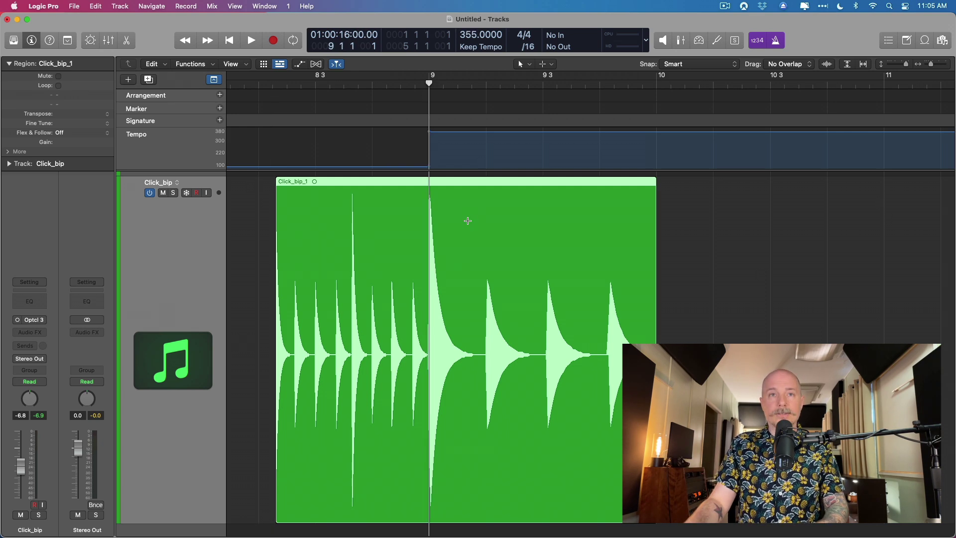
# Split Click_bip_1 at bar 9 and set the second part, Click_bip_1.2, to loop
pyautogui.press('super+t')
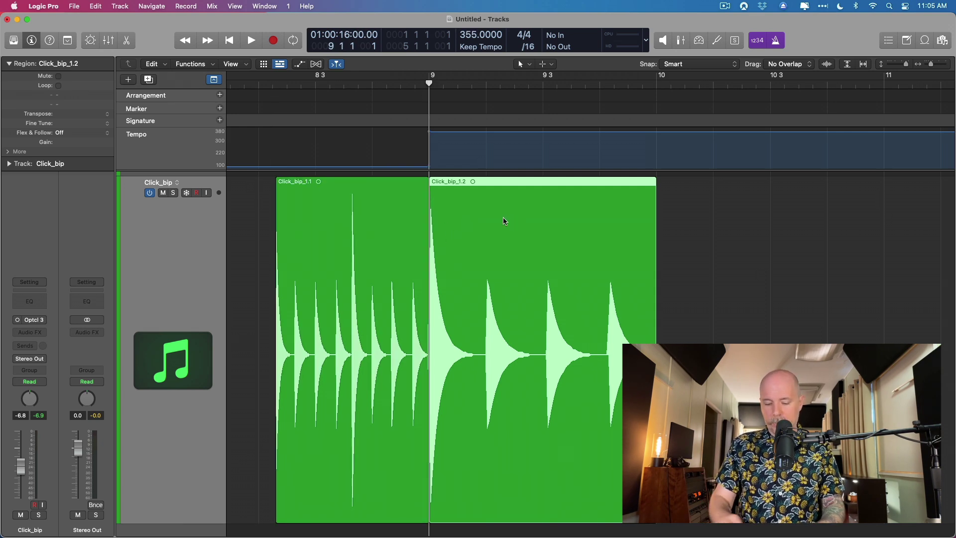
pyautogui.press('l')
pyautogui.moveTo(614, 218); pyautogui.dragTo(723, 332)
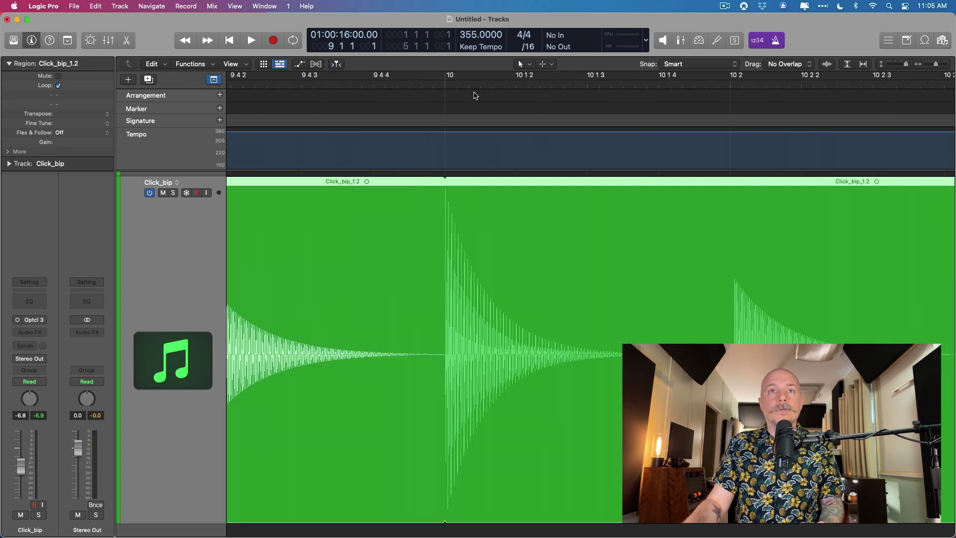
pyautogui.click(445, 91)
pyautogui.press('z')
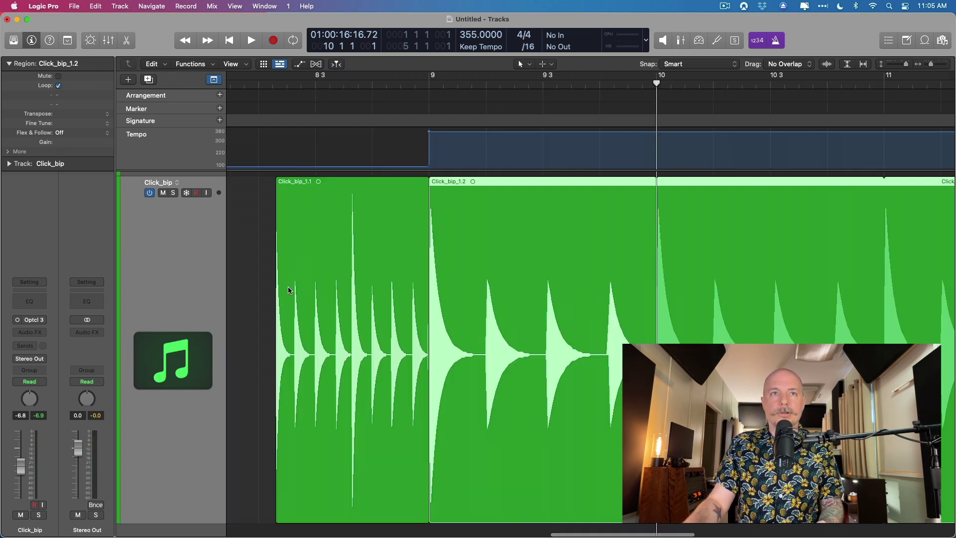
# Play from the count-in at 8 2 1 to check the loop, with the metronome off
pyautogui.click(273, 91)
pyautogui.press('space')
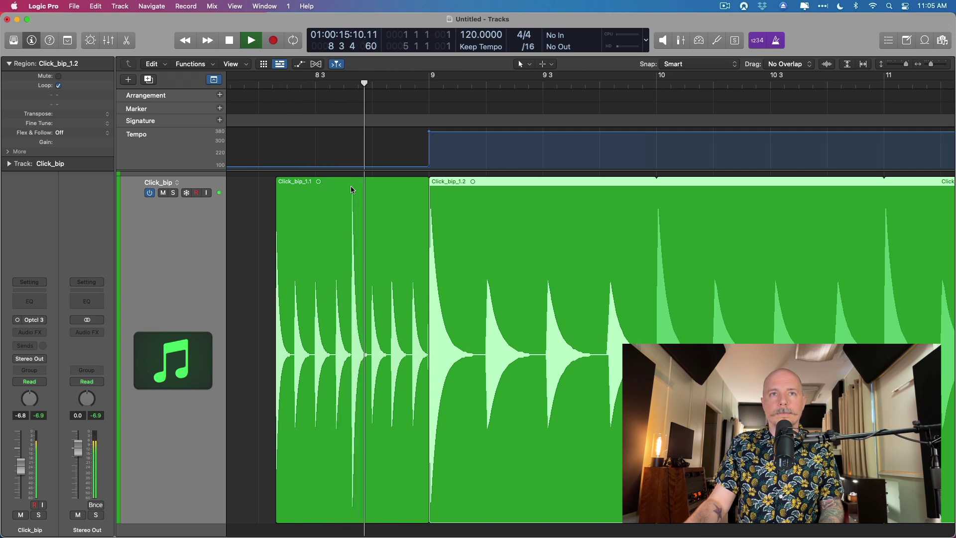
pyautogui.press('k')
pyautogui.press('space')
pyautogui.click(239, 84)
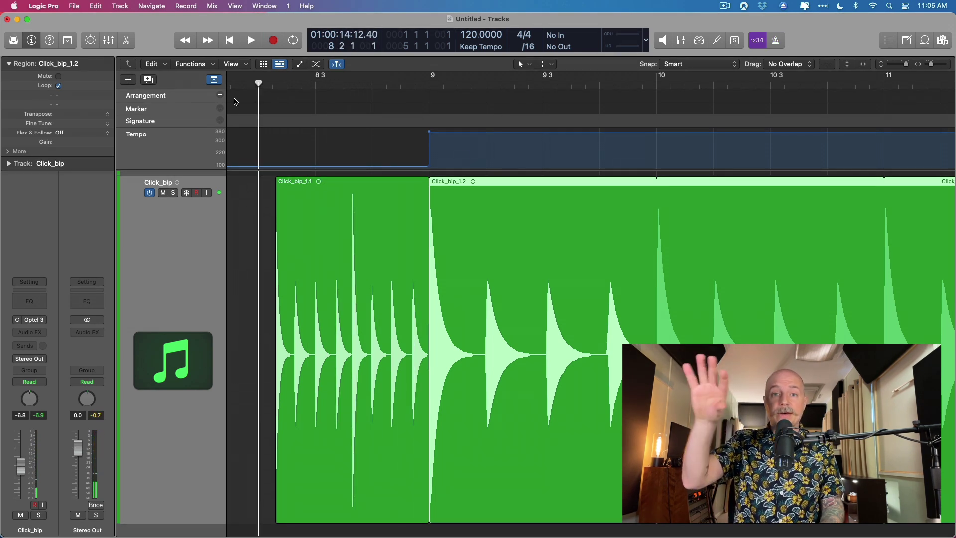
pyautogui.press('space')
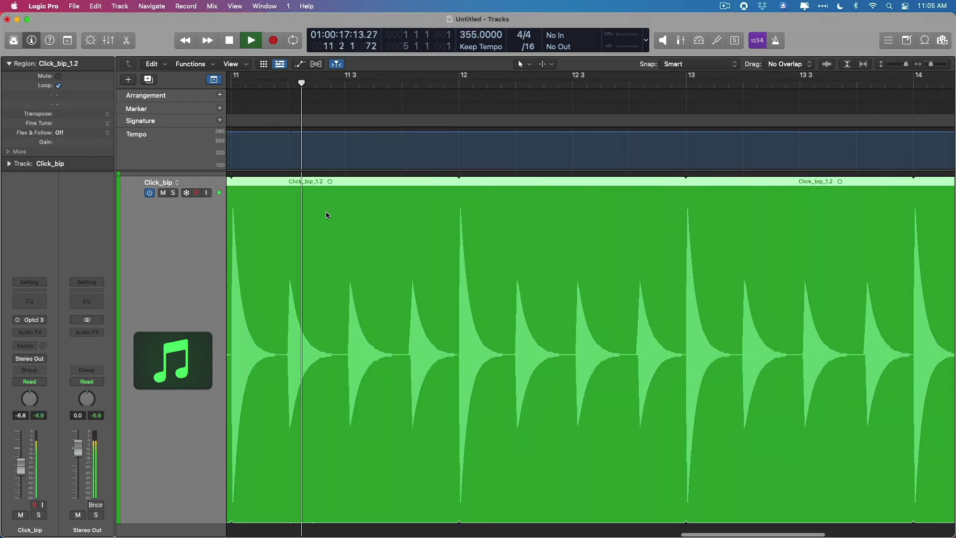
pyautogui.press('space')
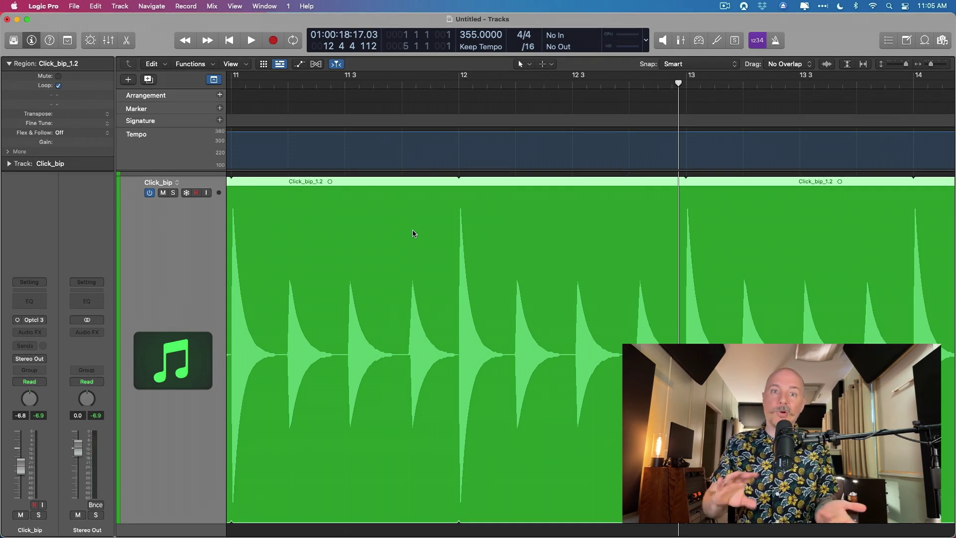
# Zoom the Tracks area to fit the whole project, showing the looped Click_bip_1.2 through bar 17
pyautogui.press('z')
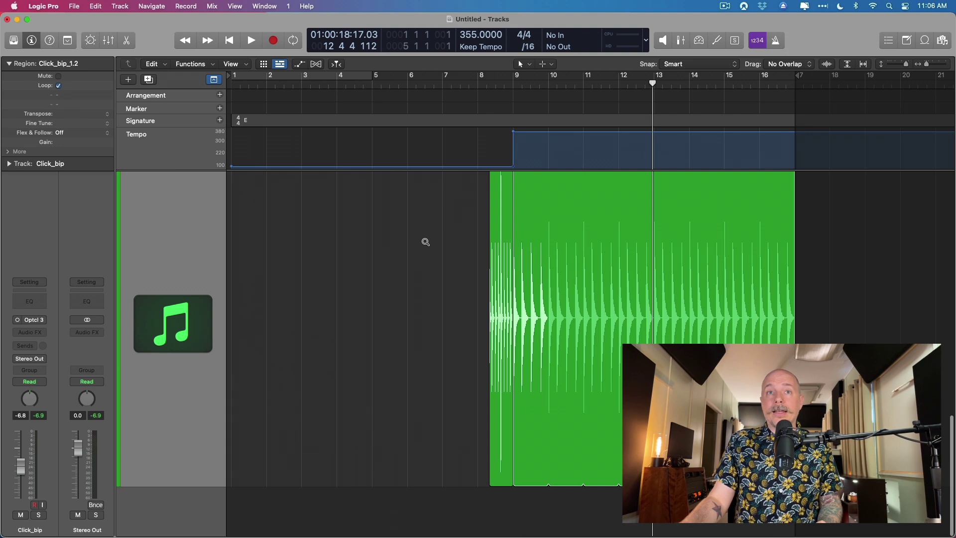